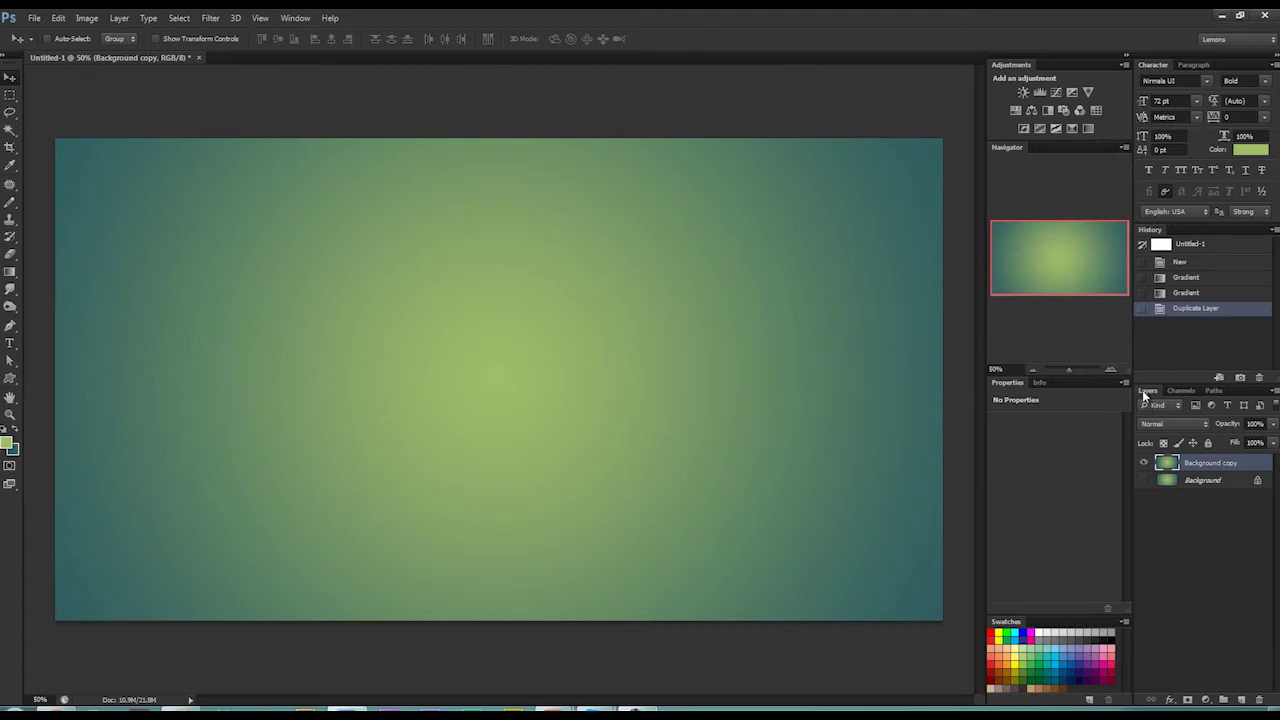
{"action": "left_click", "coordinate": [285, 19]}
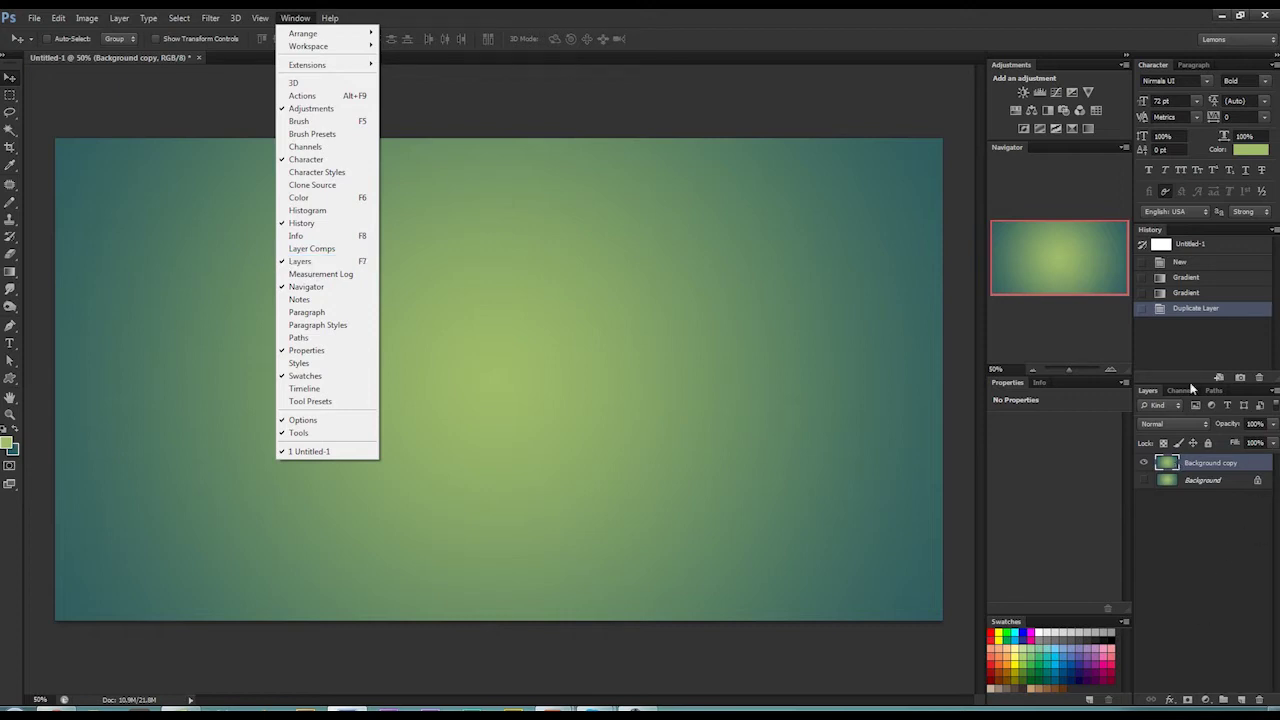
{"action": "left_click", "coordinate": [1232, 553]}
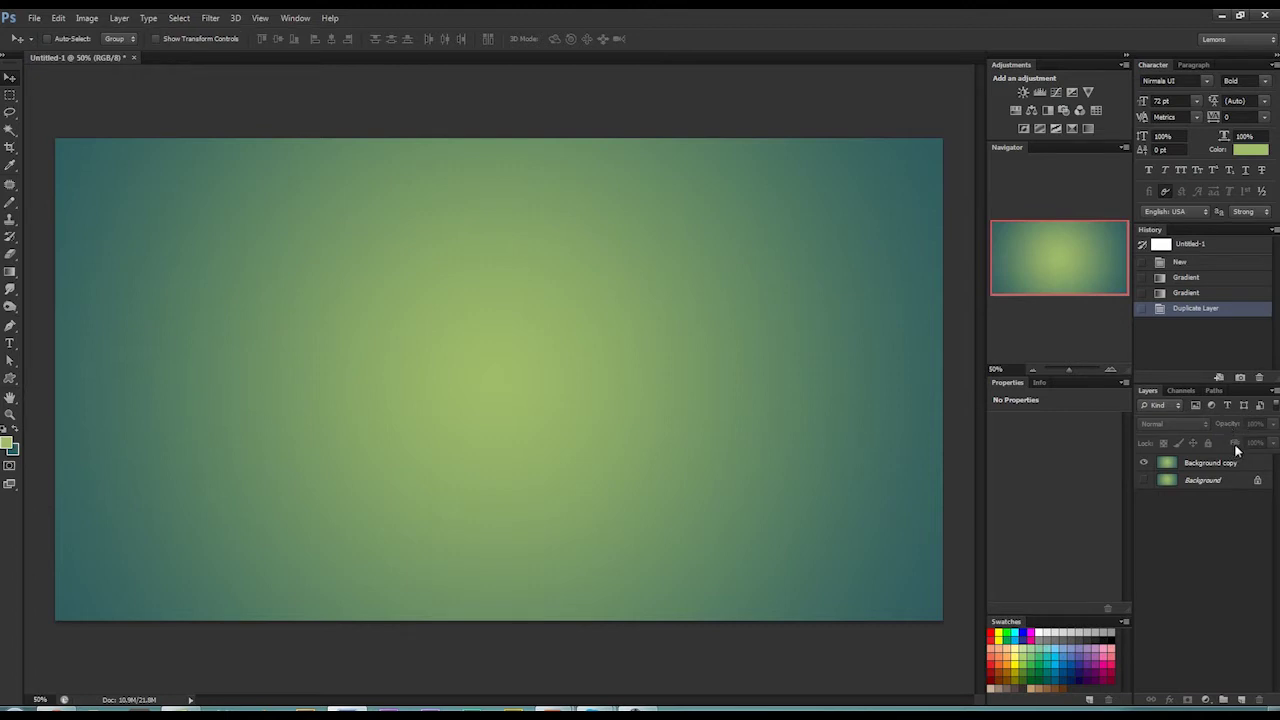
{"action": "left_click", "coordinate": [1198, 466]}
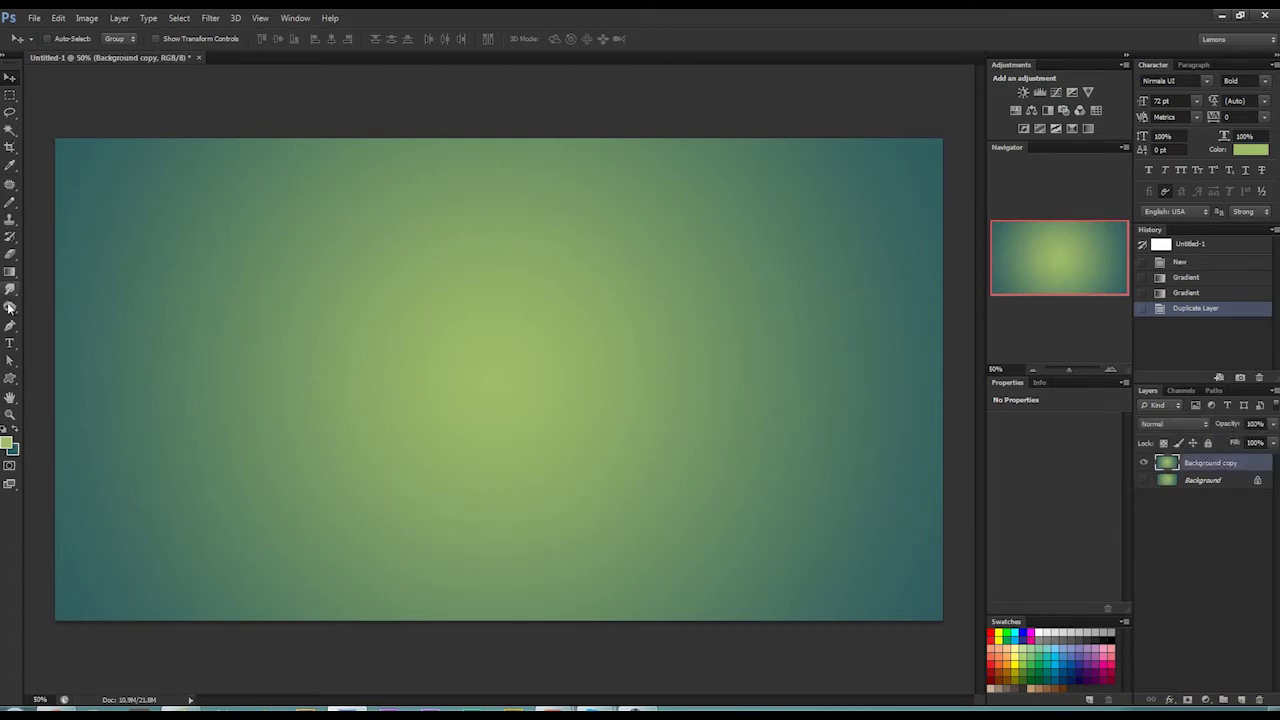
{"action": "left_click", "coordinate": [9, 272]}
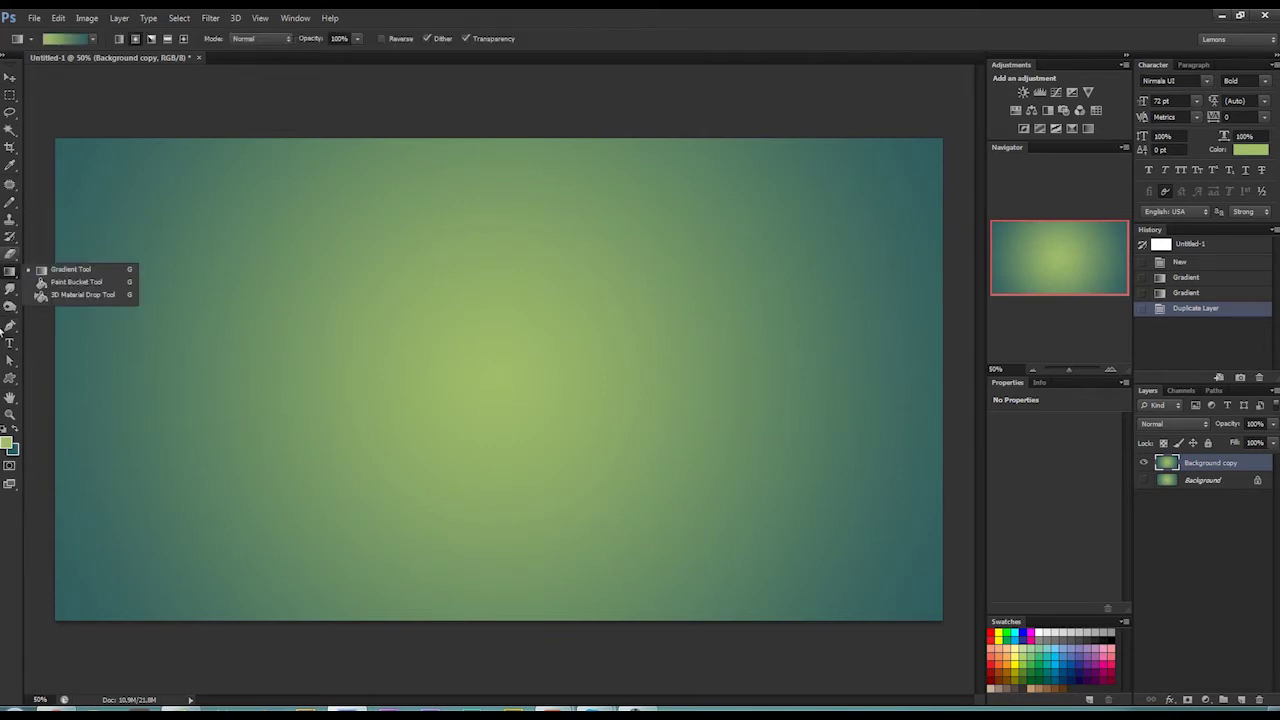
Step: Set the foreground colour to black (000000) and add the text LEMONS near the middle of the canvas
{"action": "left_click", "coordinate": [10, 343]}
{"action": "left_click", "coordinate": [7, 445]}
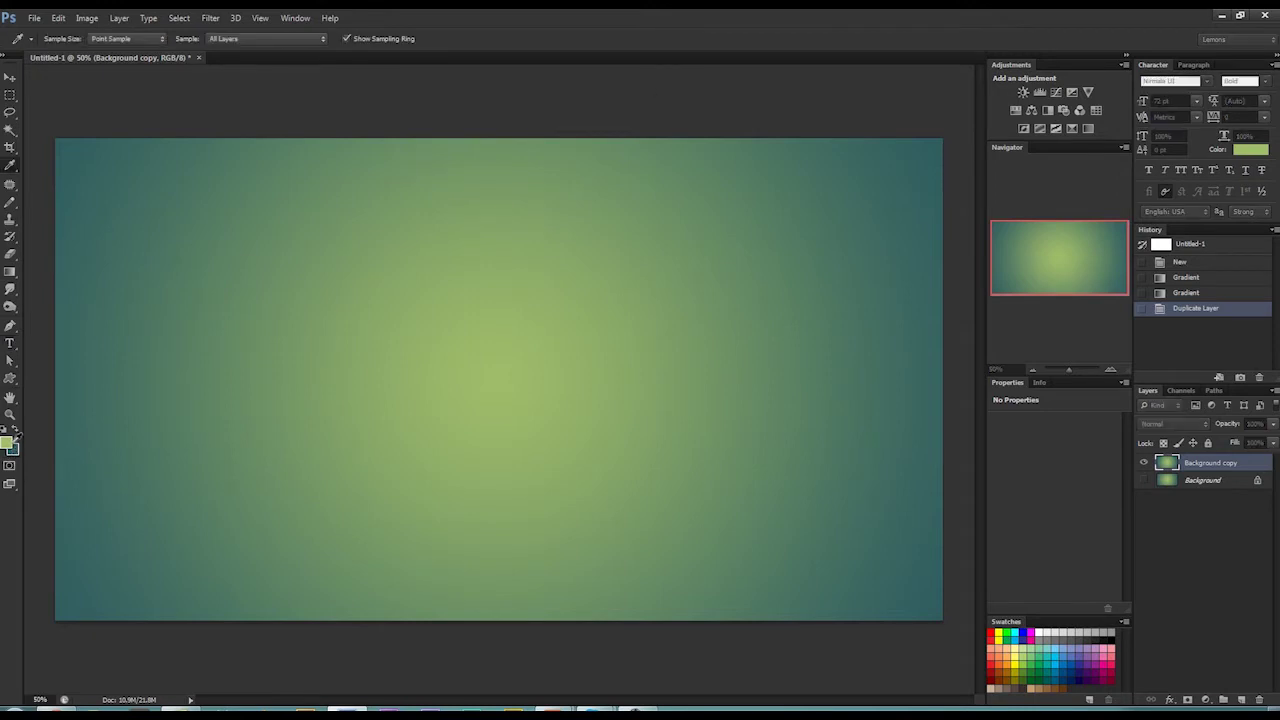
{"action": "left_click_drag", "start_coordinate": [708, 263], "coordinate": [660, 306]}
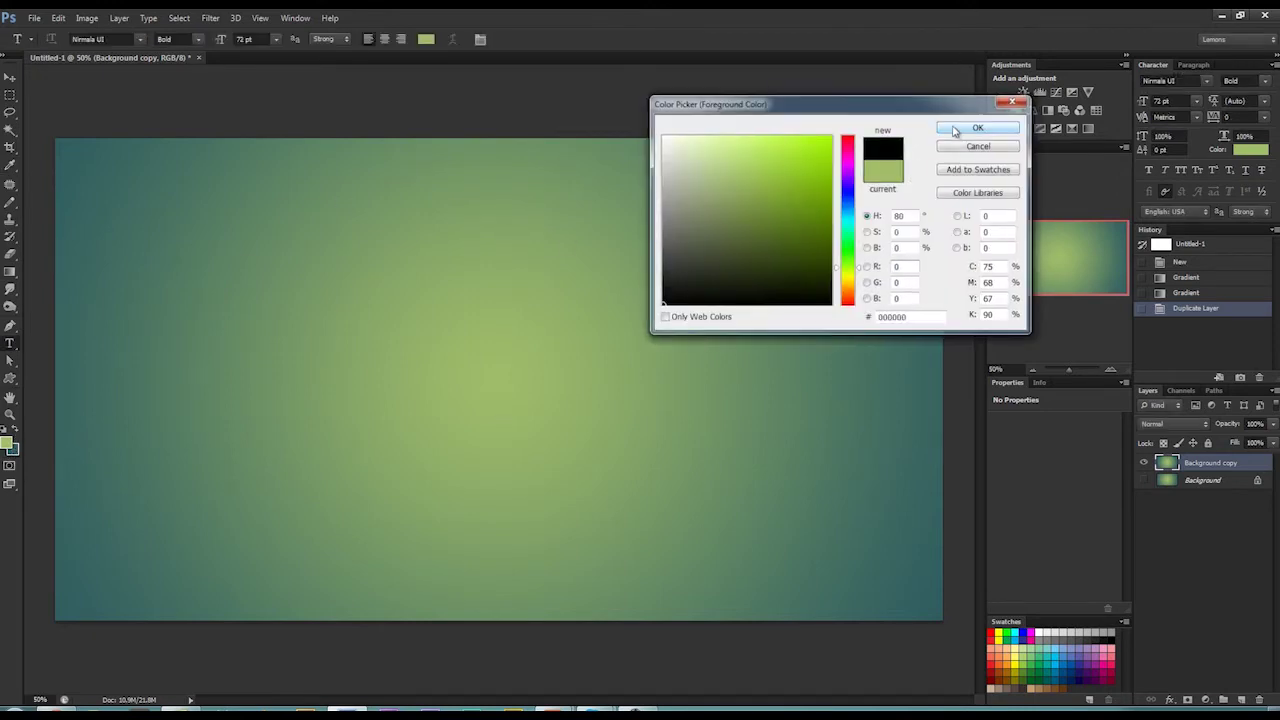
{"action": "left_click", "coordinate": [978, 127]}
{"action": "left_click", "coordinate": [430, 358]}
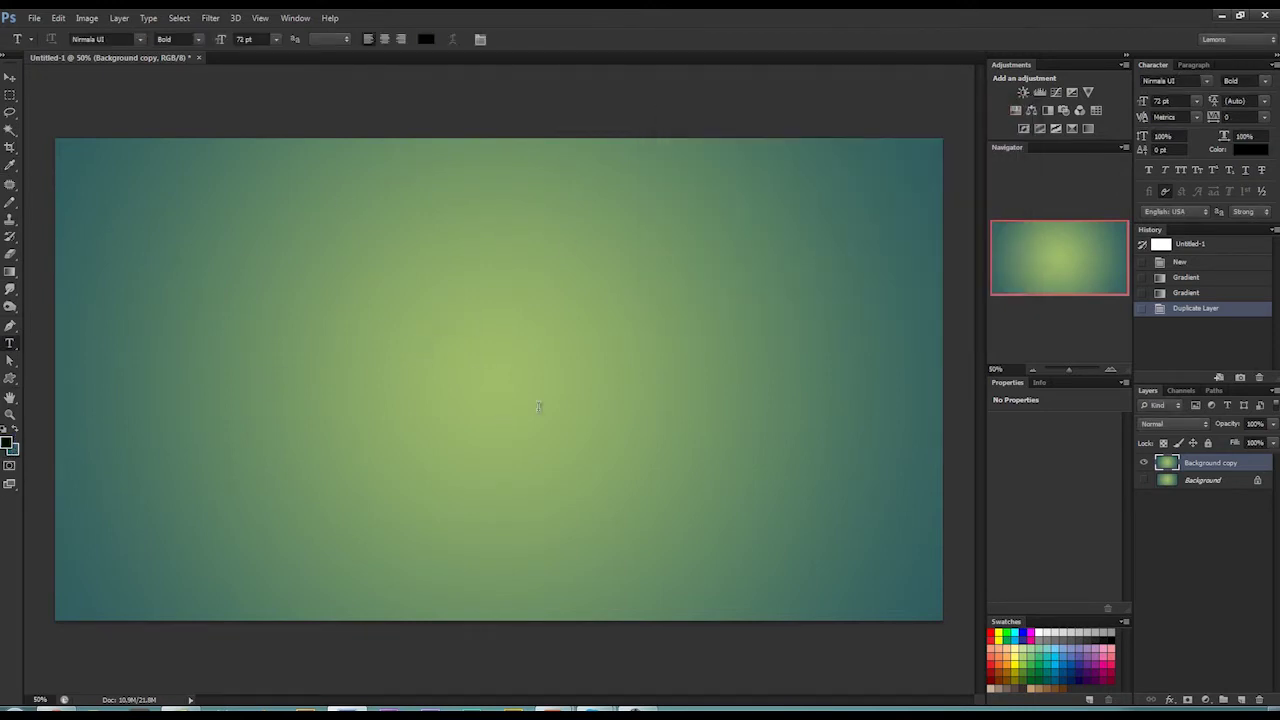
{"action": "type", "text": "LEMONS"}
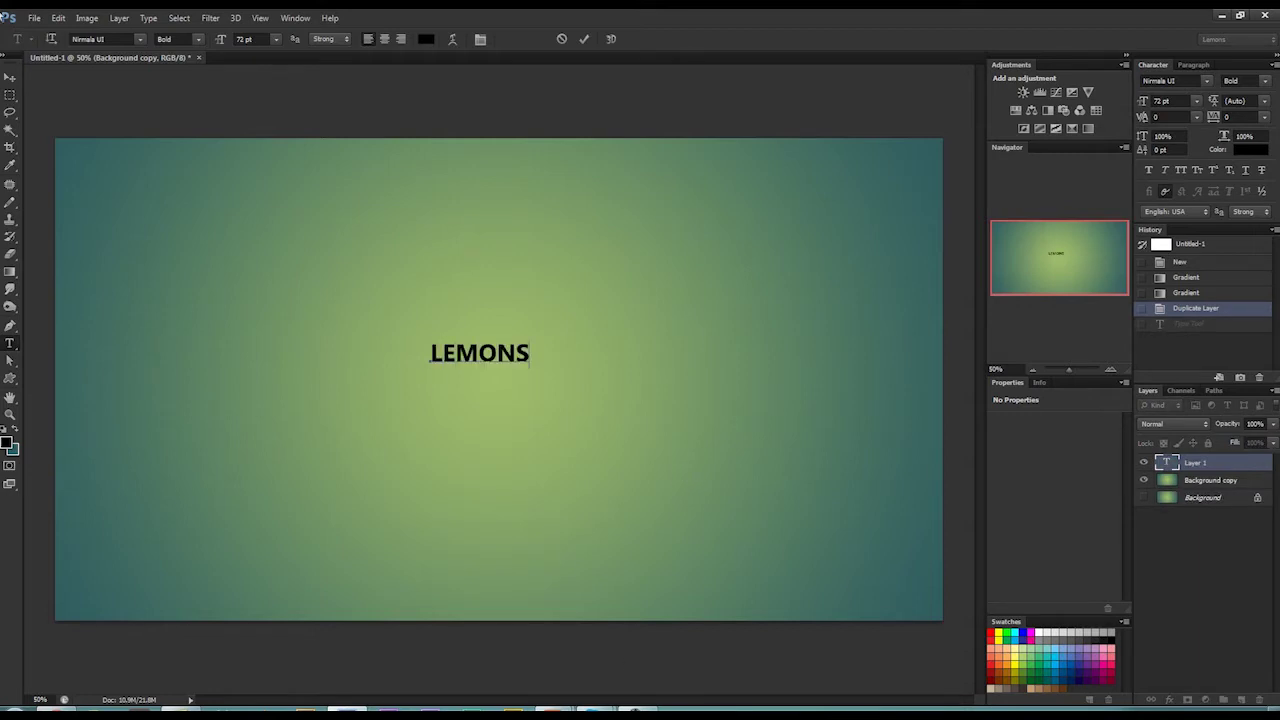
Step: Scale the LEMONS text to about 304% and move it to the upper middle of the canvas
{"action": "left_click", "coordinate": [10, 78]}
{"action": "key", "text": "ctrl+t"}
{"action": "left_click_drag", "start_coordinate": [532, 367], "coordinate": [735, 428]}
{"action": "left_click_drag", "start_coordinate": [630, 390], "coordinate": [530, 283]}
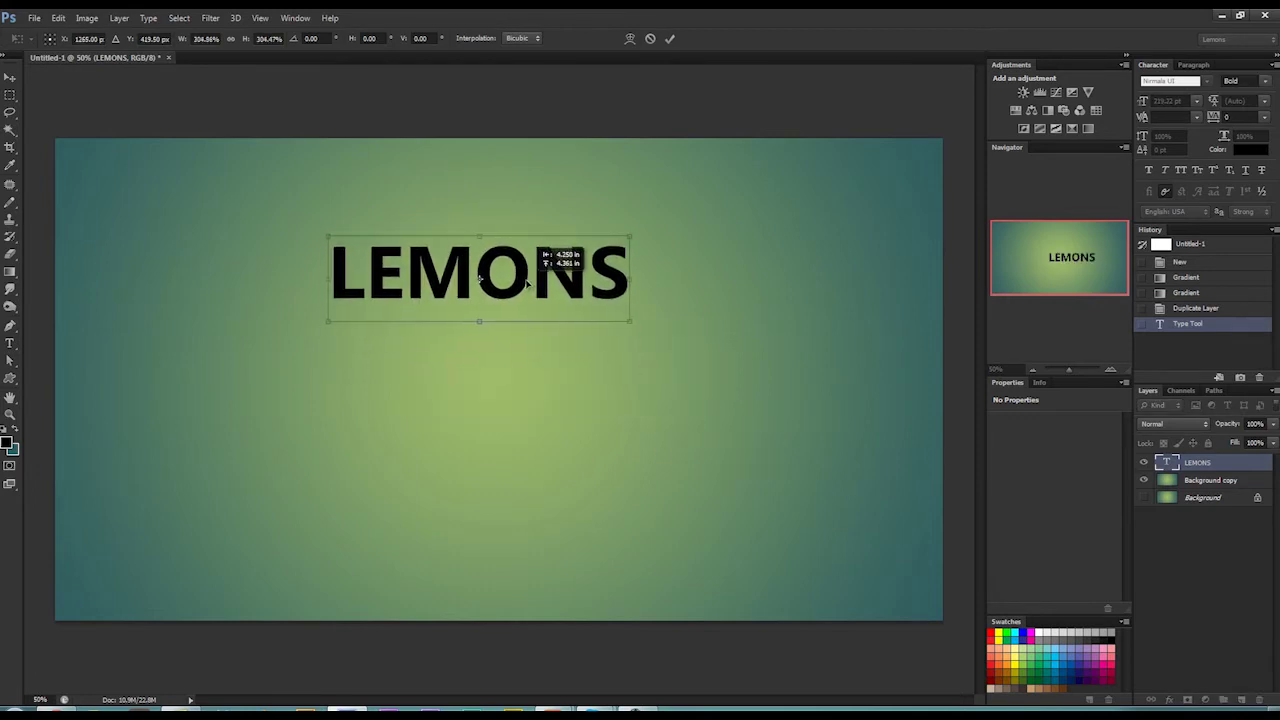
{"action": "key", "text": "Return"}
Step: Duplicate the LEMONS text layer and place the copy directly below the original text
{"action": "right_click", "coordinate": [1221, 464]}
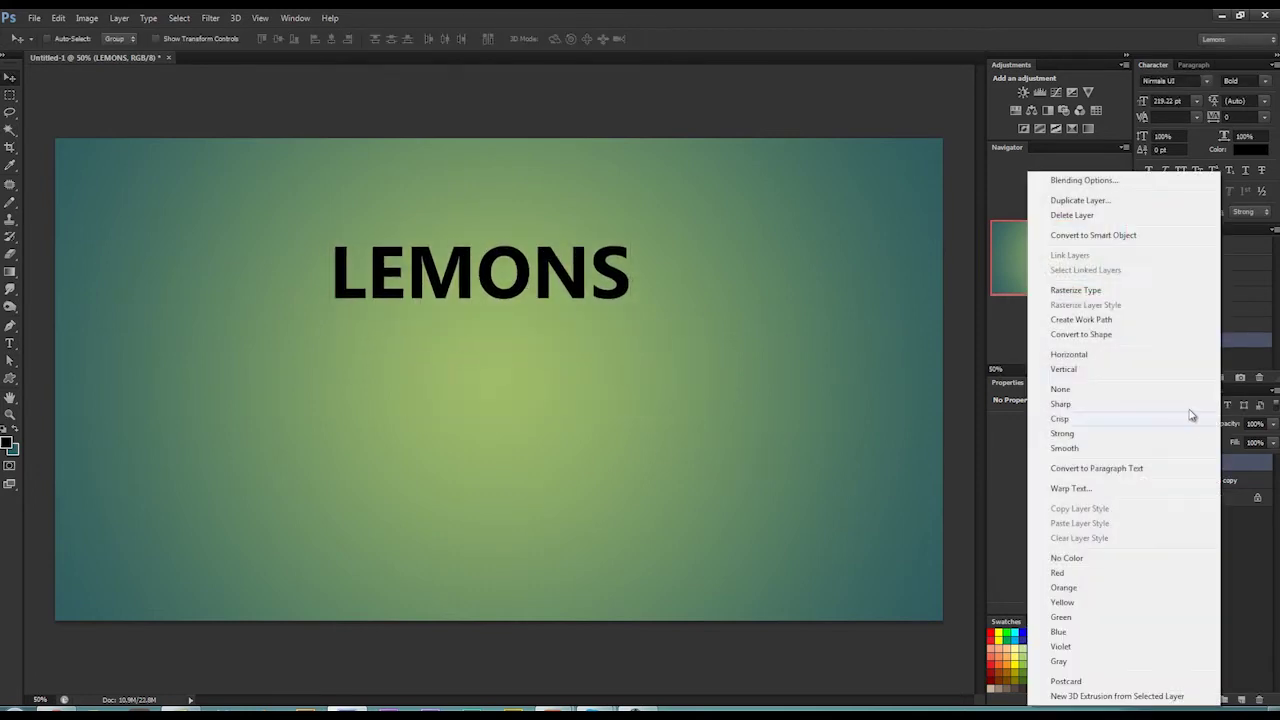
{"action": "left_click", "coordinate": [1100, 201]}
{"action": "left_click", "coordinate": [741, 230]}
{"action": "left_click_drag", "start_coordinate": [466, 276], "coordinate": [463, 401]}
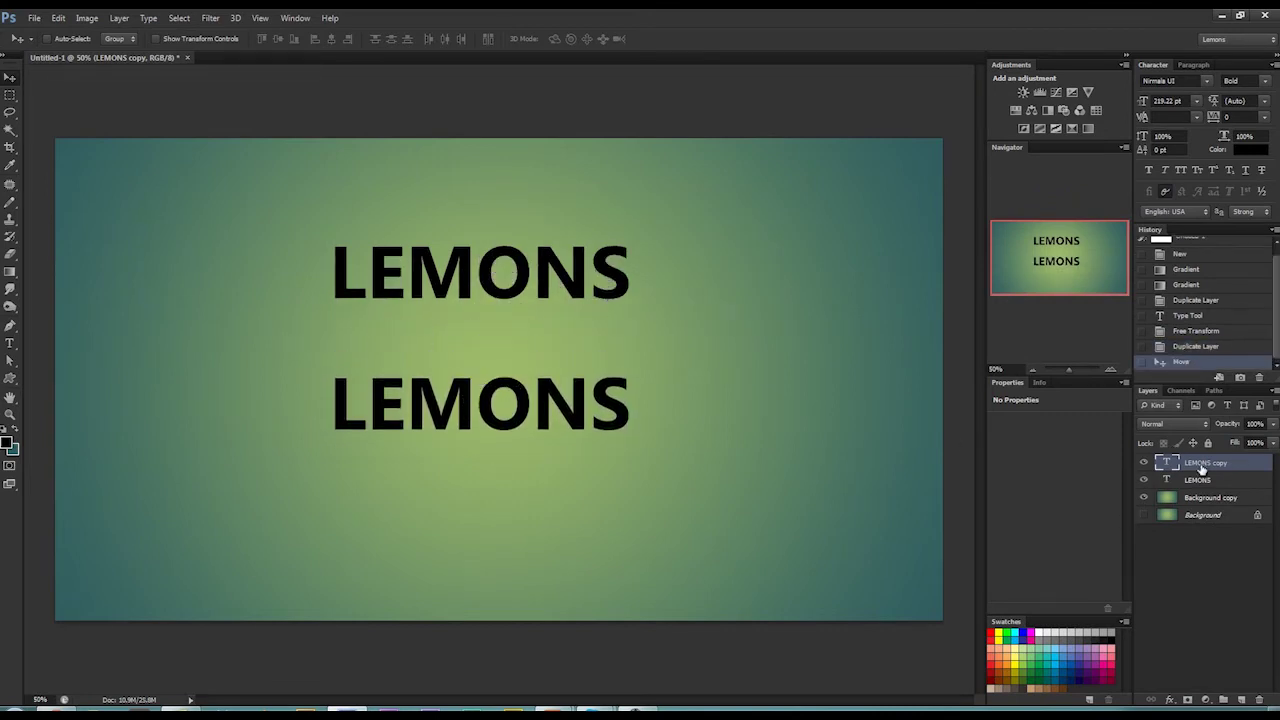
Step: Rename the LEMONS copy layer as Opacity and the original LEMONS layer as Fill
{"action": "double_click", "coordinate": [1206, 463]}
{"action": "type", "text": "G"}
{"action": "double_click", "coordinate": [1205, 481]}
{"action": "type", "text": "F"}
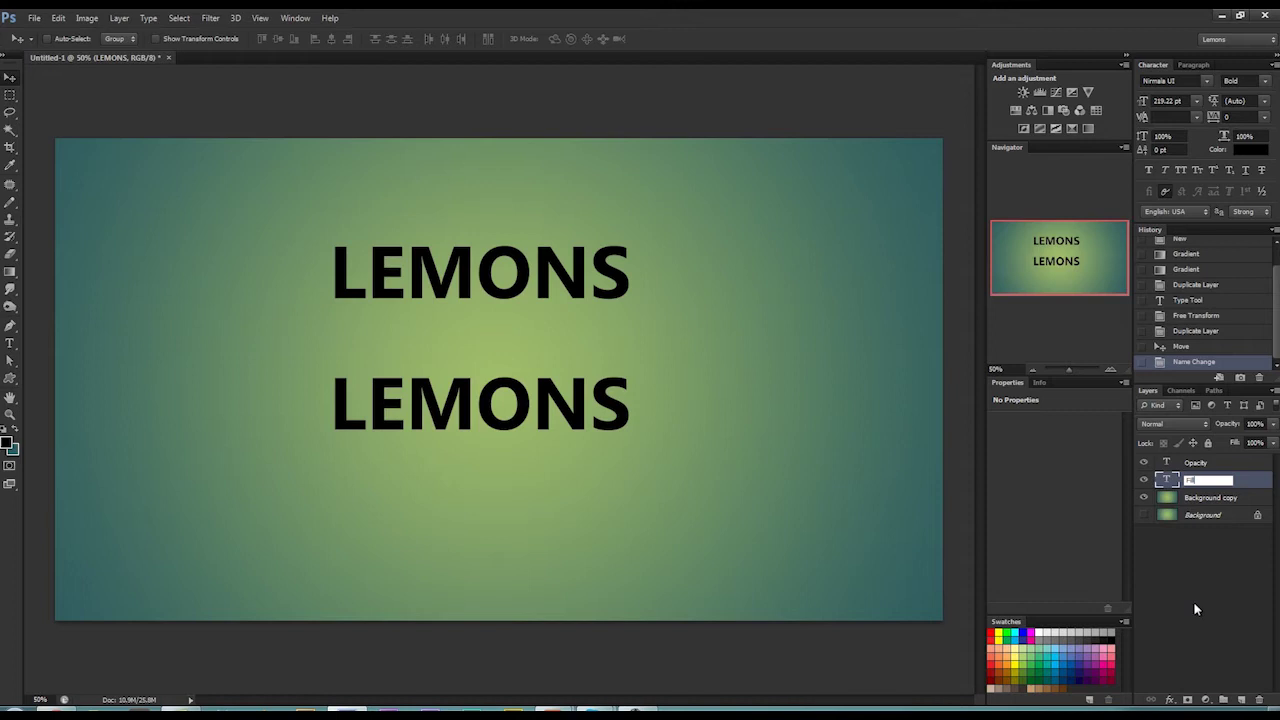
{"action": "type", "text": "ill"}
{"action": "key", "text": "Return"}
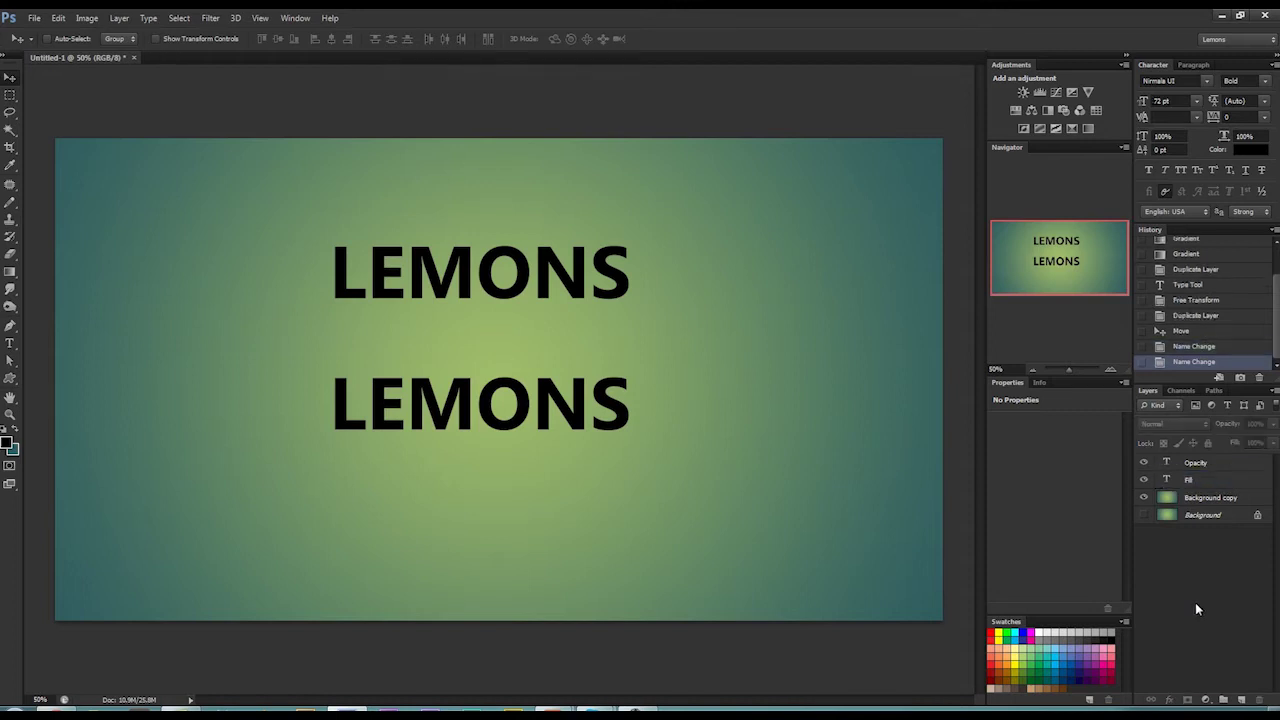
Step: Lower the Opacity layer's opacity to about 50% and move its text up closer to the upper LEMONS
{"action": "left_click", "coordinate": [1191, 466]}
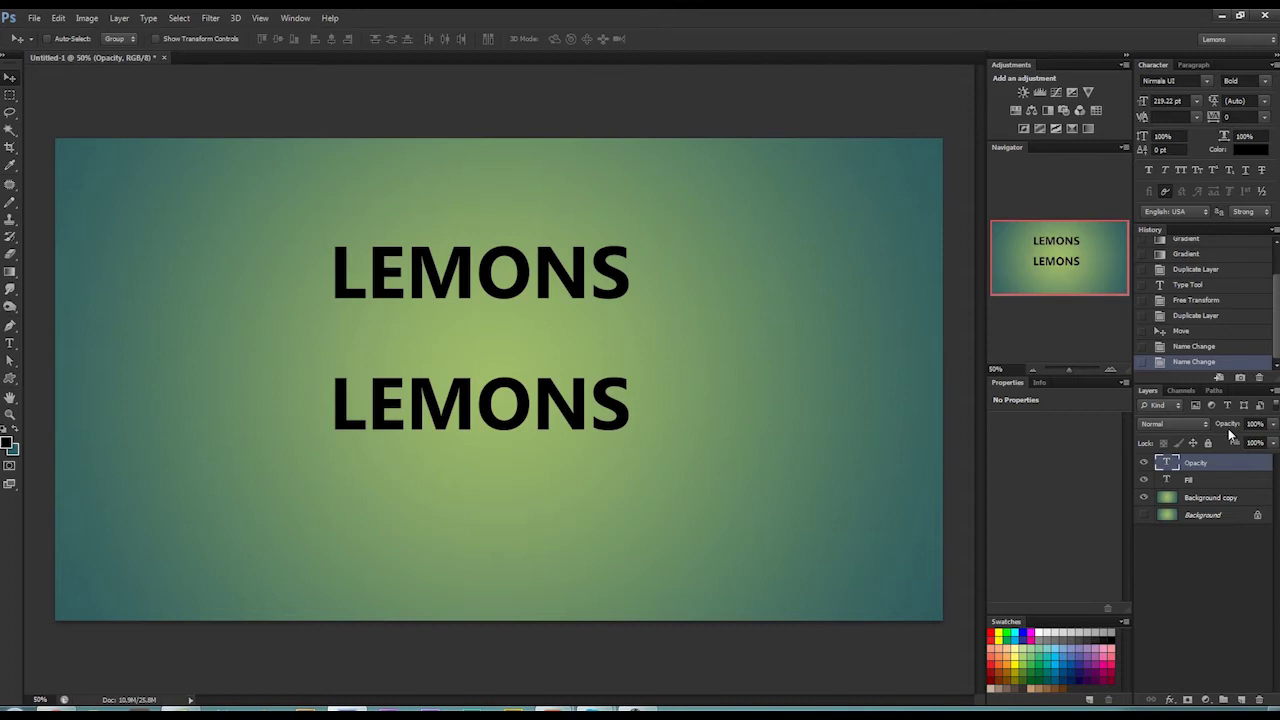
{"action": "left_click", "coordinate": [1273, 423]}
{"action": "left_click_drag", "start_coordinate": [1273, 443], "coordinate": [1241, 442]}
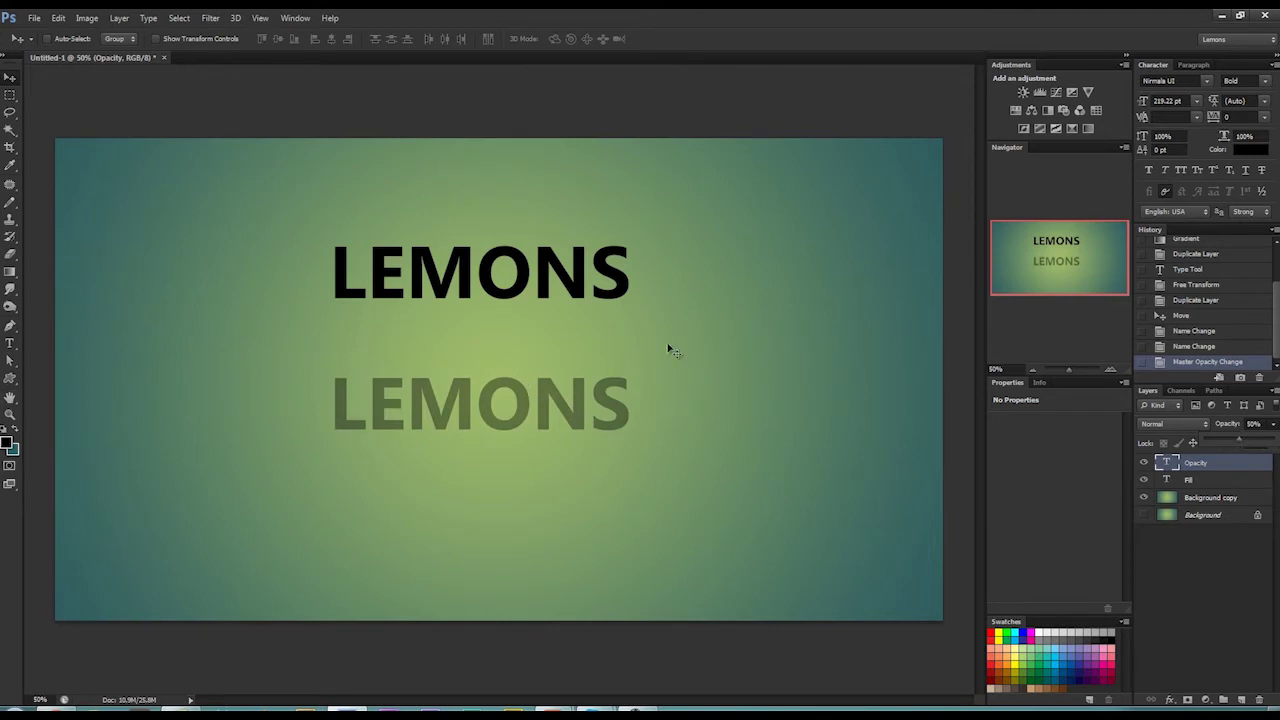
{"action": "left_click_drag", "start_coordinate": [525, 462], "coordinate": [531, 404]}
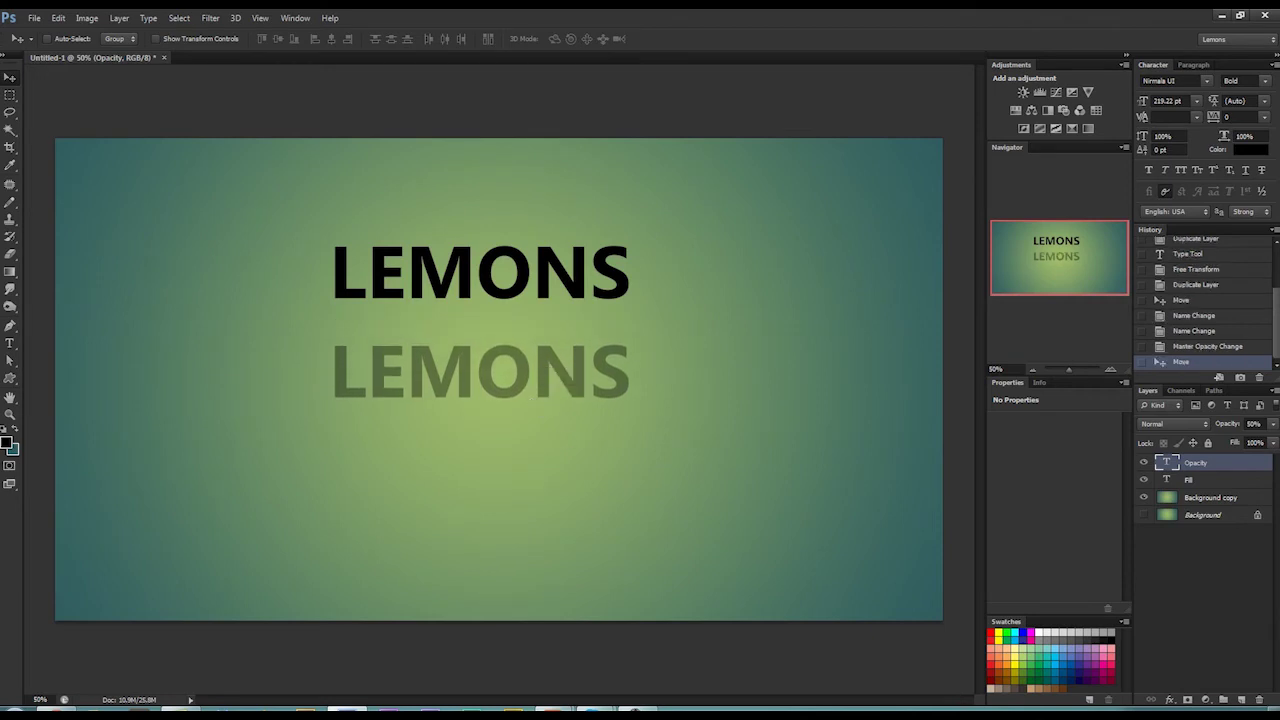
Step: Lower the Fill layer's fill to 51% and move its text slightly upward
{"action": "left_click", "coordinate": [1191, 483]}
{"action": "left_click", "coordinate": [1273, 442]}
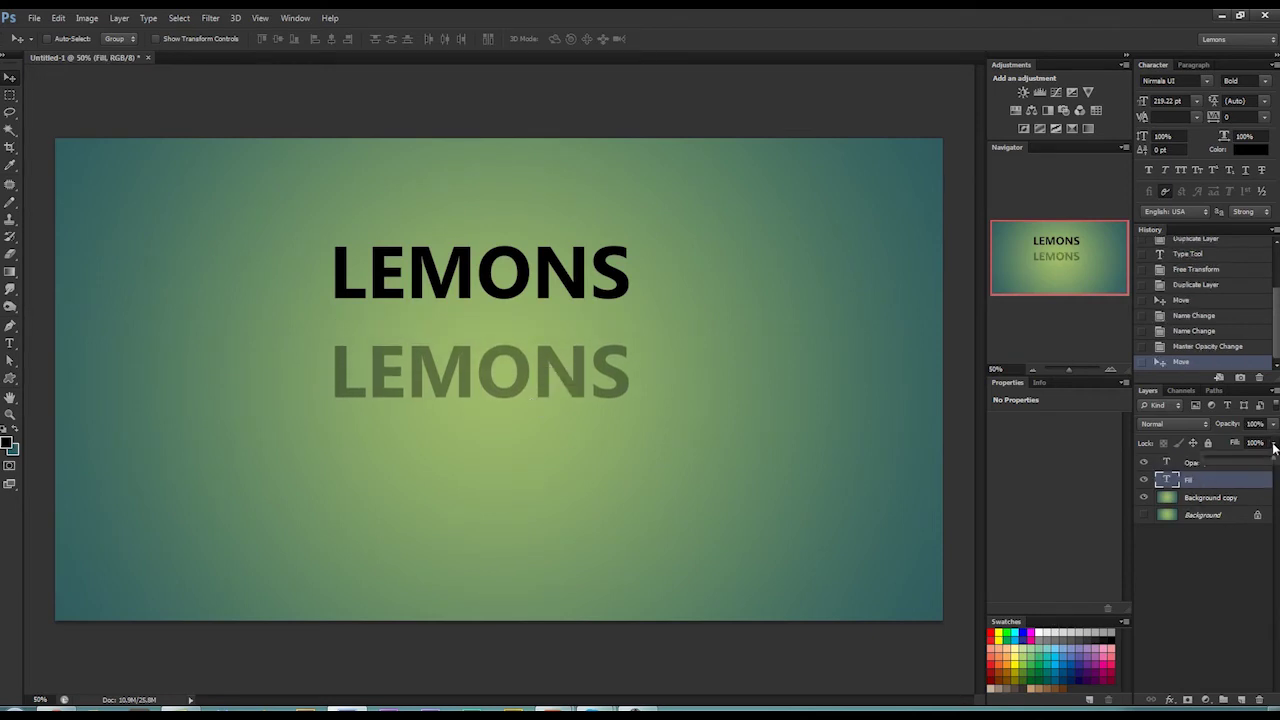
{"action": "left_click_drag", "start_coordinate": [1272, 463], "coordinate": [1241, 465]}
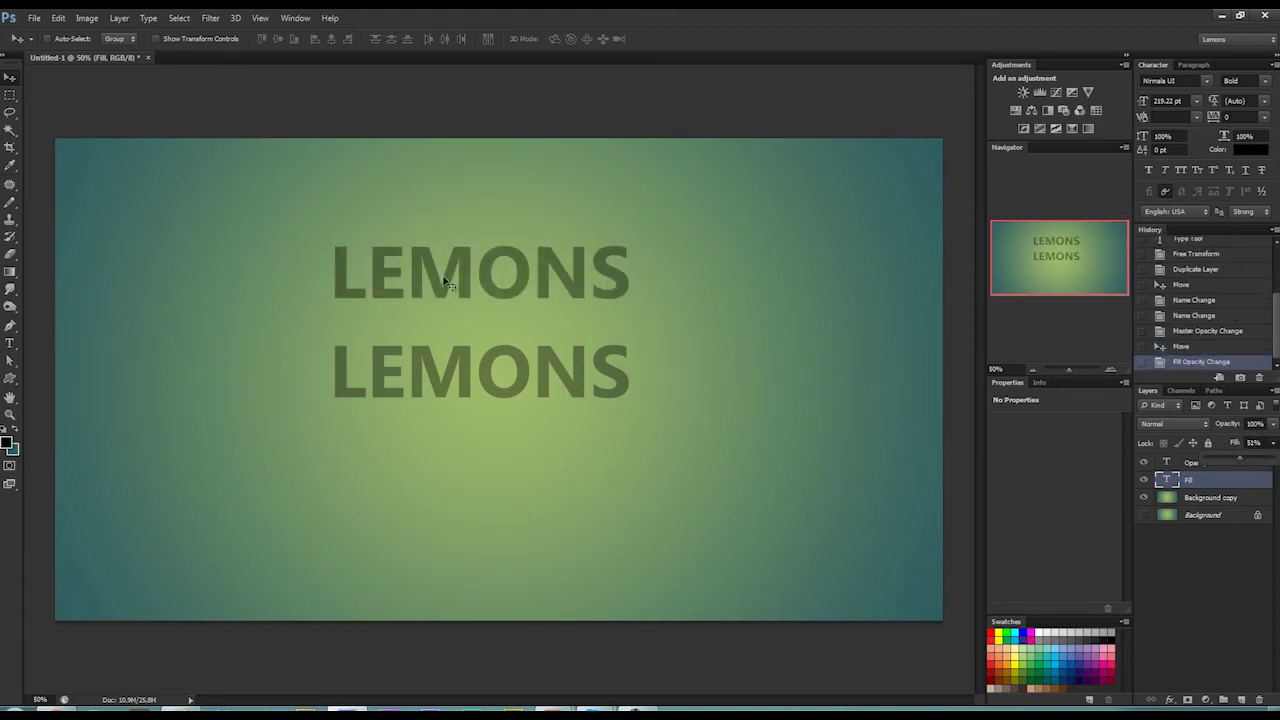
{"action": "mouse_move", "coordinate": [460, 285]}
{"action": "left_mouse_down"}
{"action": "mouse_move", "coordinate": [475, 380]}
{"action": "mouse_move", "coordinate": [515, 388]}
{"action": "mouse_move", "coordinate": [460, 379]}
{"action": "mouse_move", "coordinate": [446, 272]}
{"action": "left_mouse_up"}
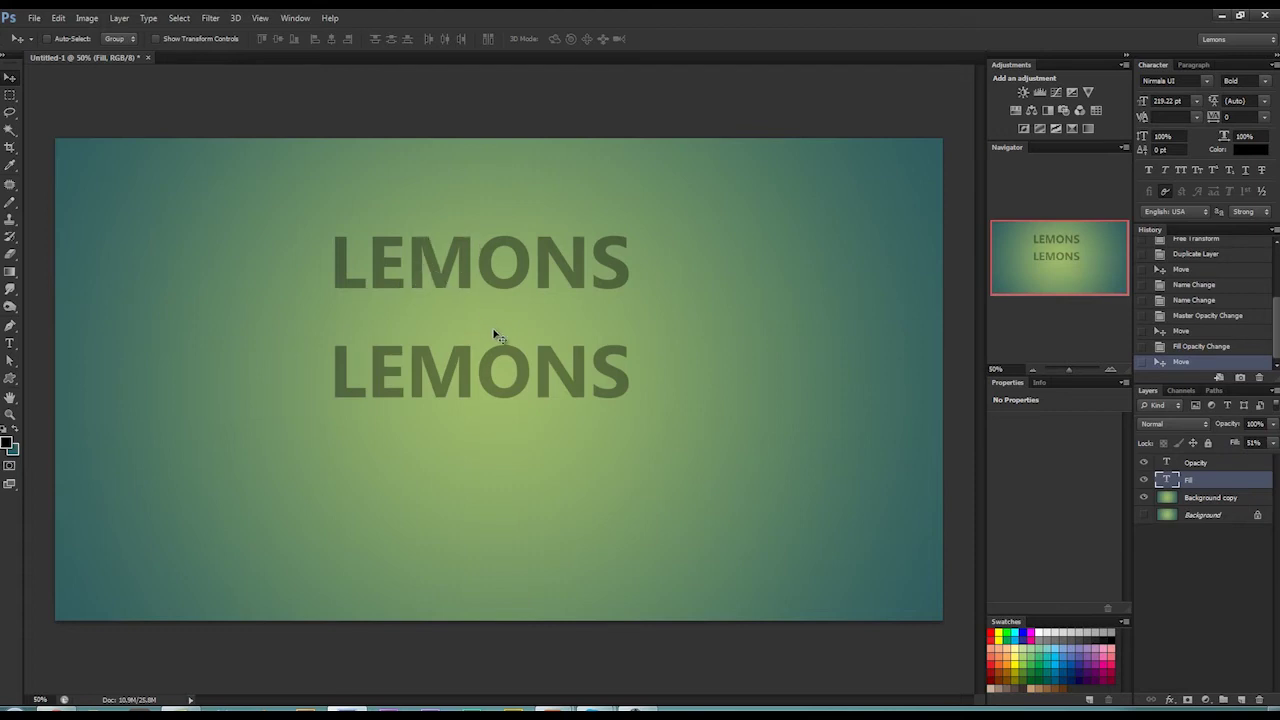
Step: Set the Opacity layer's opacity to 100% and the Fill layer's fill to 0%
{"action": "left_click", "coordinate": [1187, 464]}
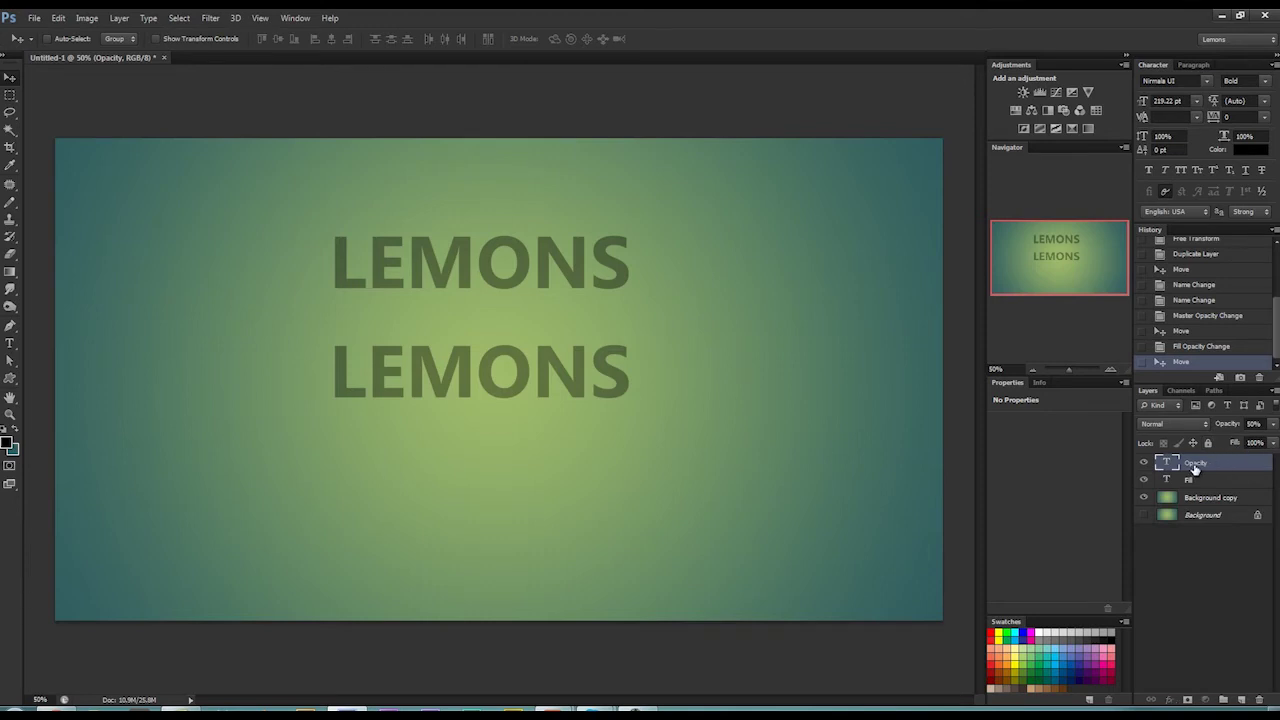
{"action": "left_click", "coordinate": [1273, 424]}
{"action": "left_click_drag", "start_coordinate": [1240, 444], "coordinate": [1275, 440]}
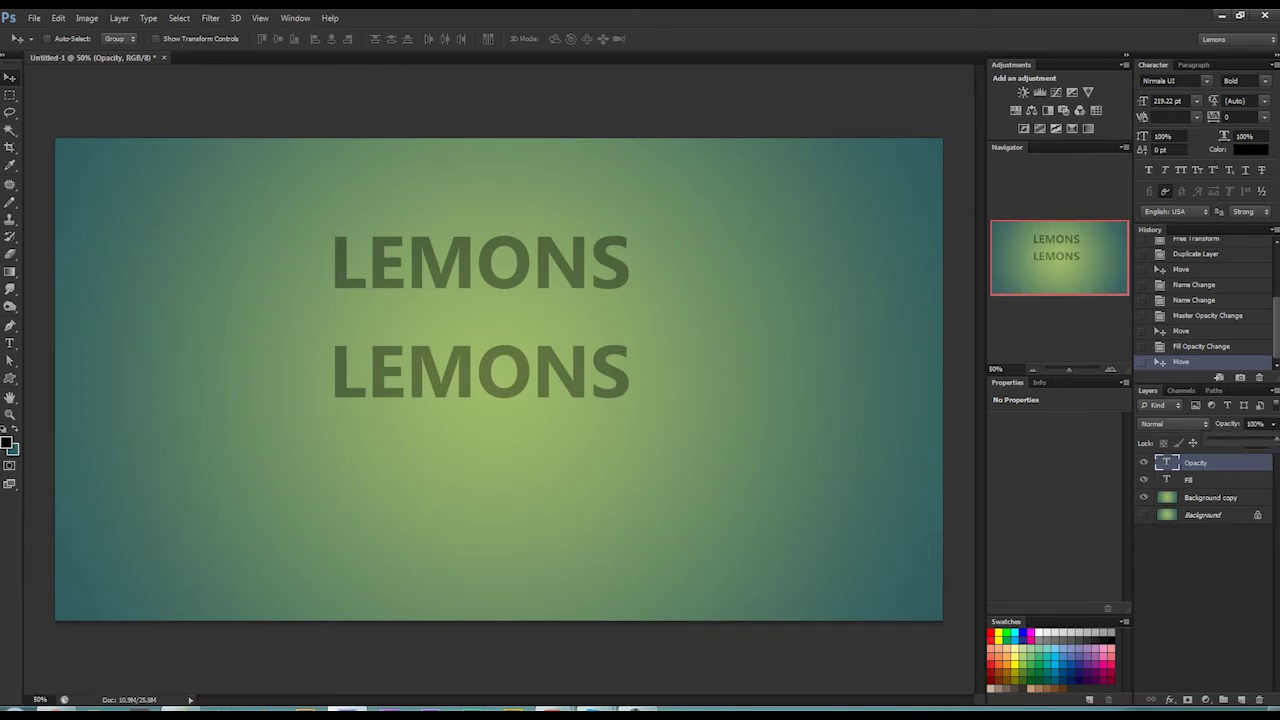
{"action": "left_click", "coordinate": [1214, 480]}
{"action": "left_click", "coordinate": [1273, 443]}
{"action": "left_click_drag", "start_coordinate": [1263, 452], "coordinate": [1155, 541]}
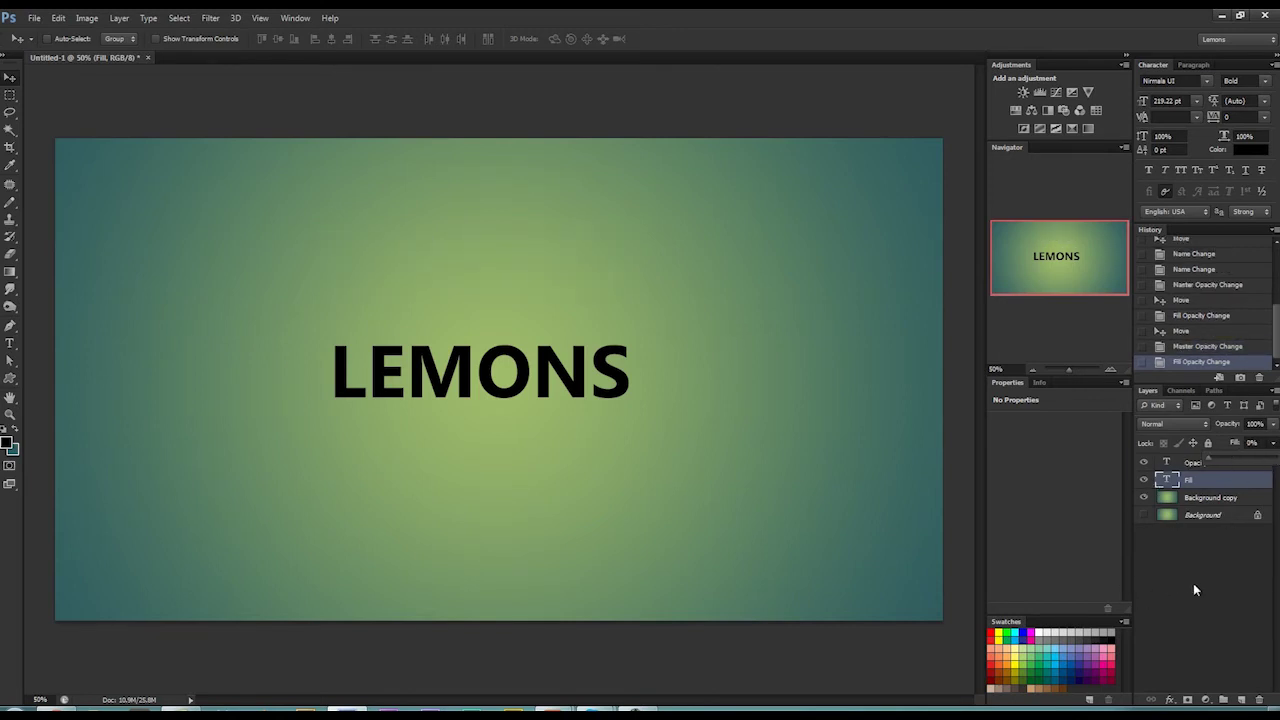
Step: Rasterize the type of both the Fill layer and the Opacity layer
{"action": "double_click", "coordinate": [1190, 481]}
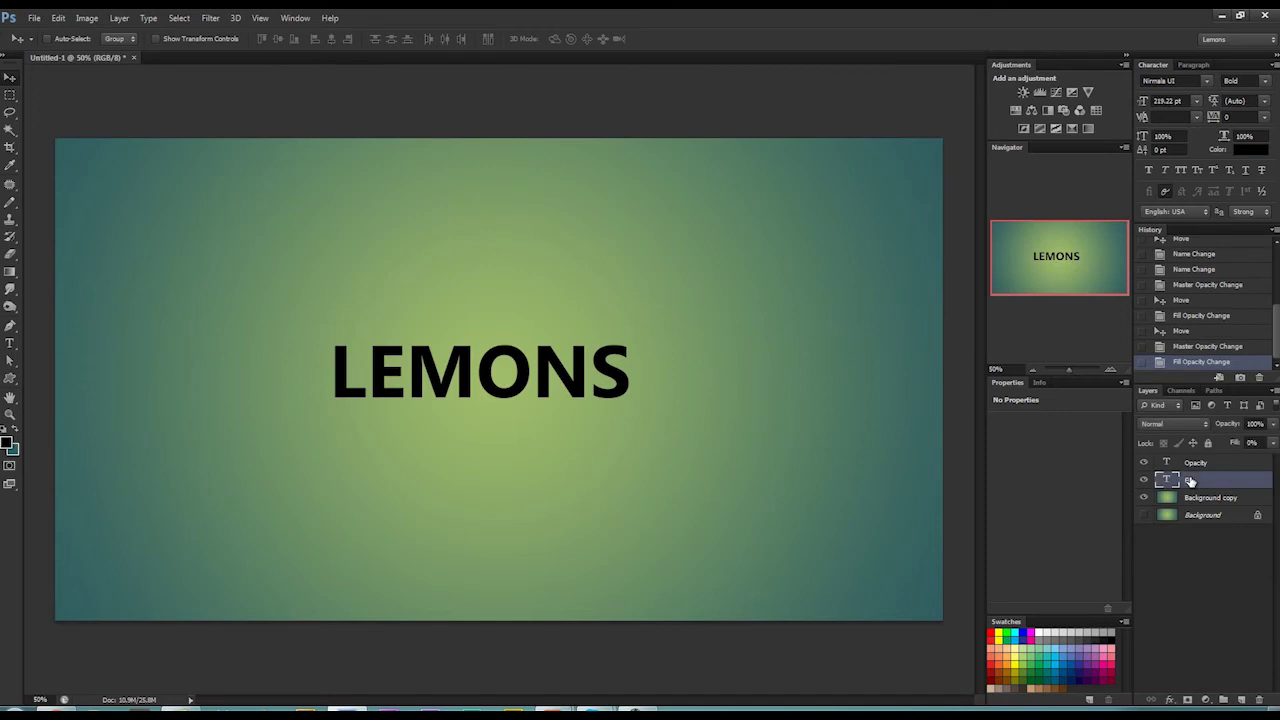
{"action": "right_click", "coordinate": [1190, 481]}
{"action": "left_click", "coordinate": [1082, 291]}
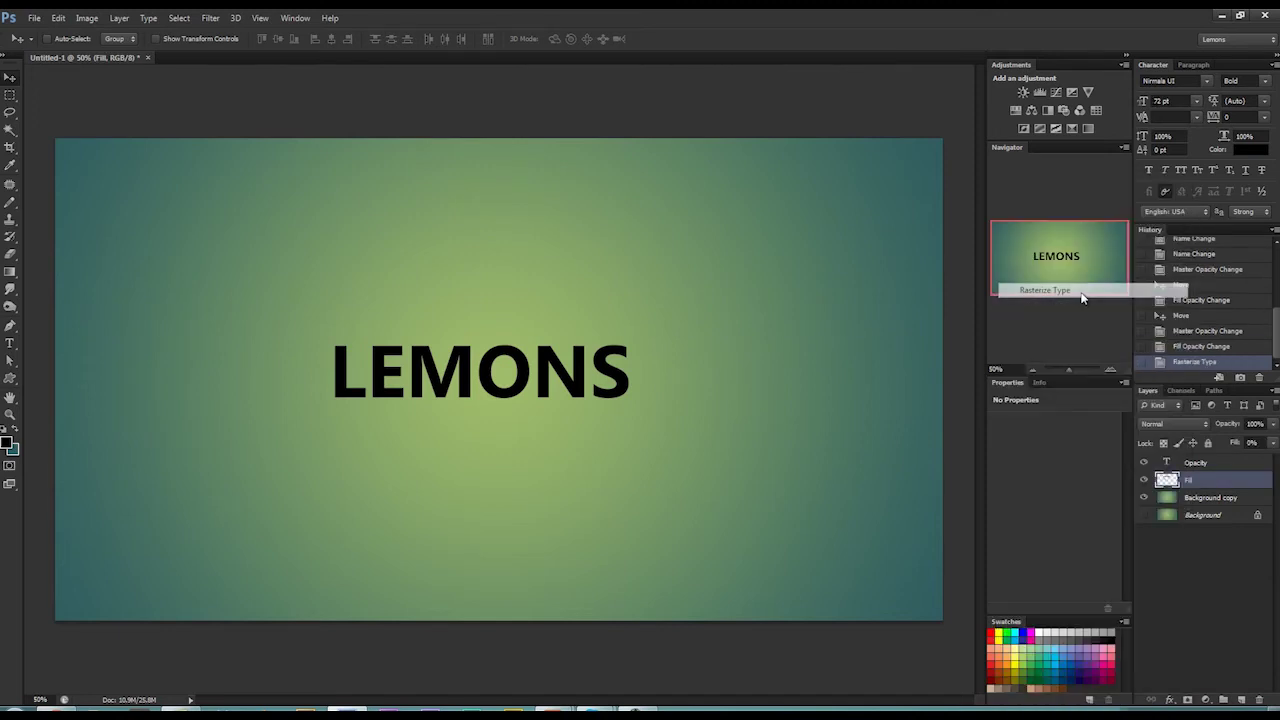
{"action": "left_click", "coordinate": [1186, 466]}
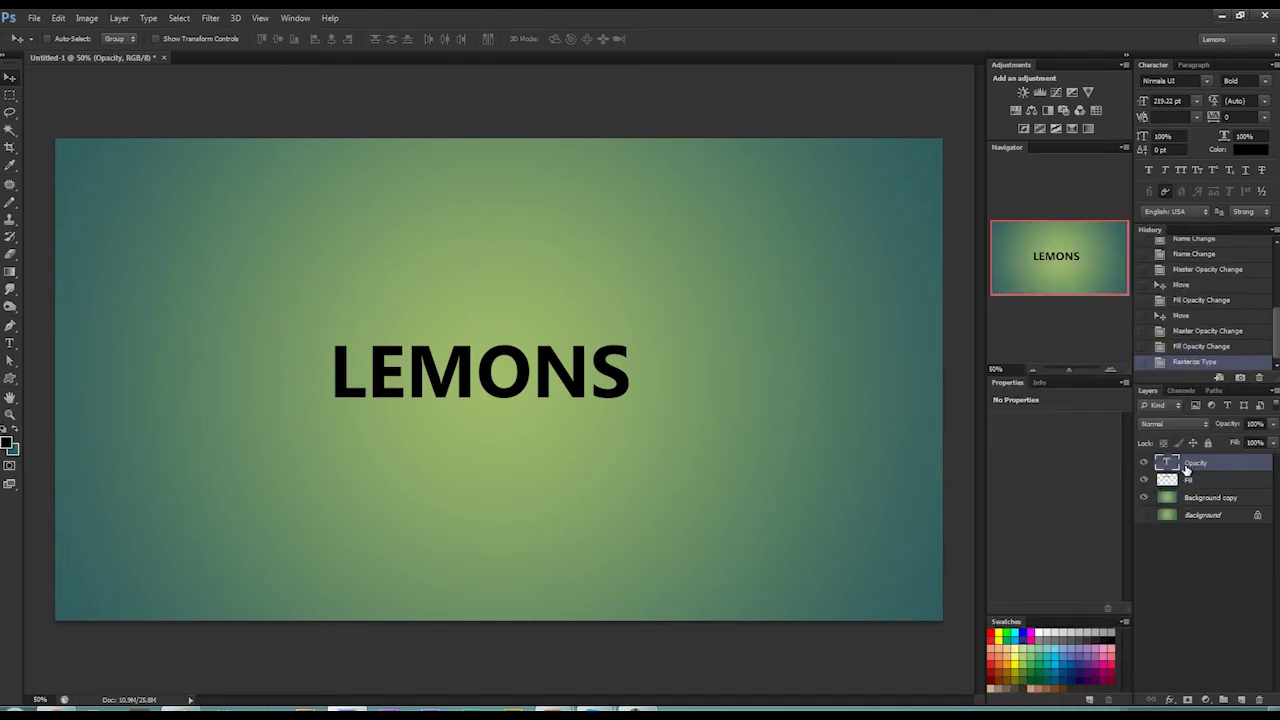
{"action": "right_click", "coordinate": [1186, 466]}
{"action": "left_click", "coordinate": [1066, 289]}
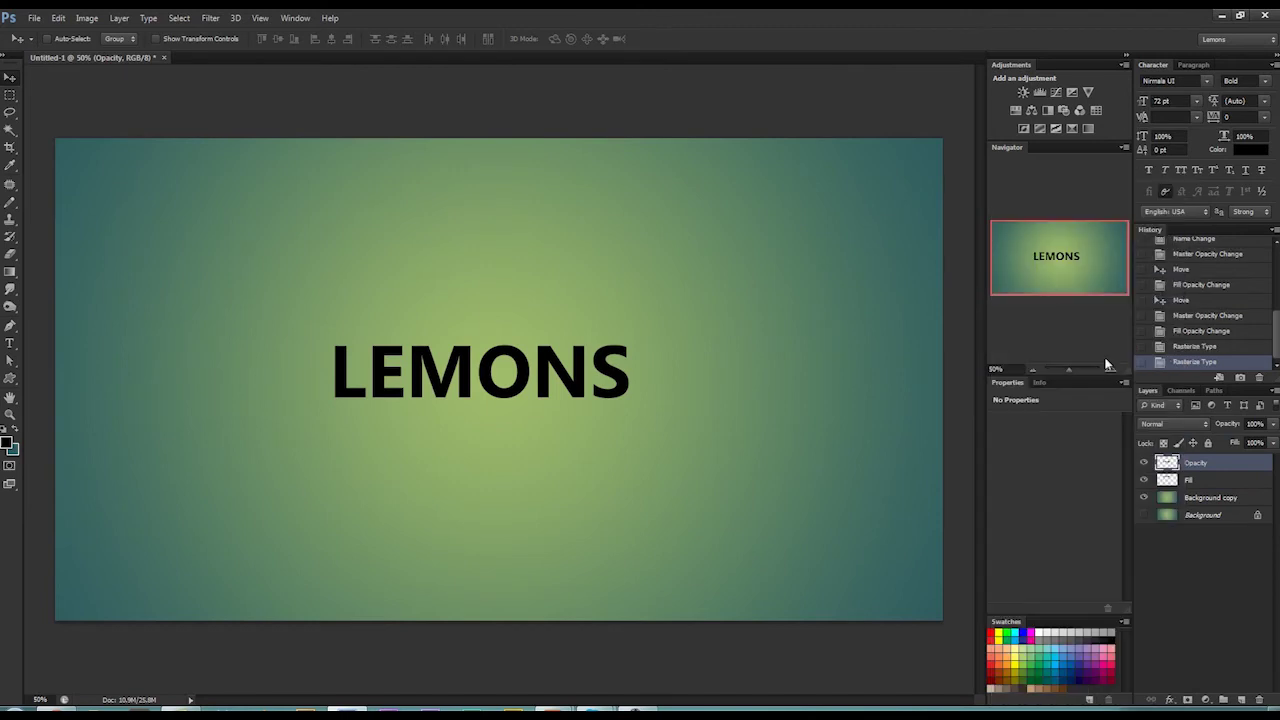
Step: Apply a Stroke effect in red (ff0000) to the Opacity layer
{"action": "double_click", "coordinate": [1166, 463]}
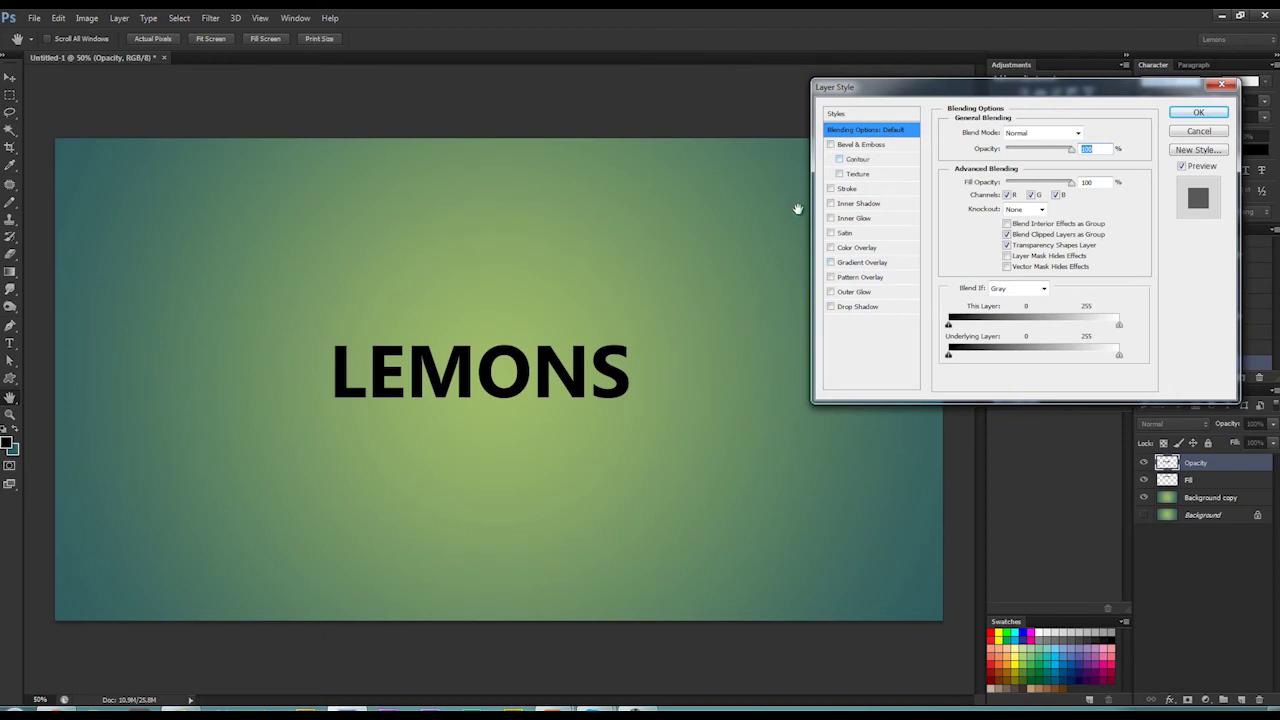
{"action": "left_click", "coordinate": [830, 188]}
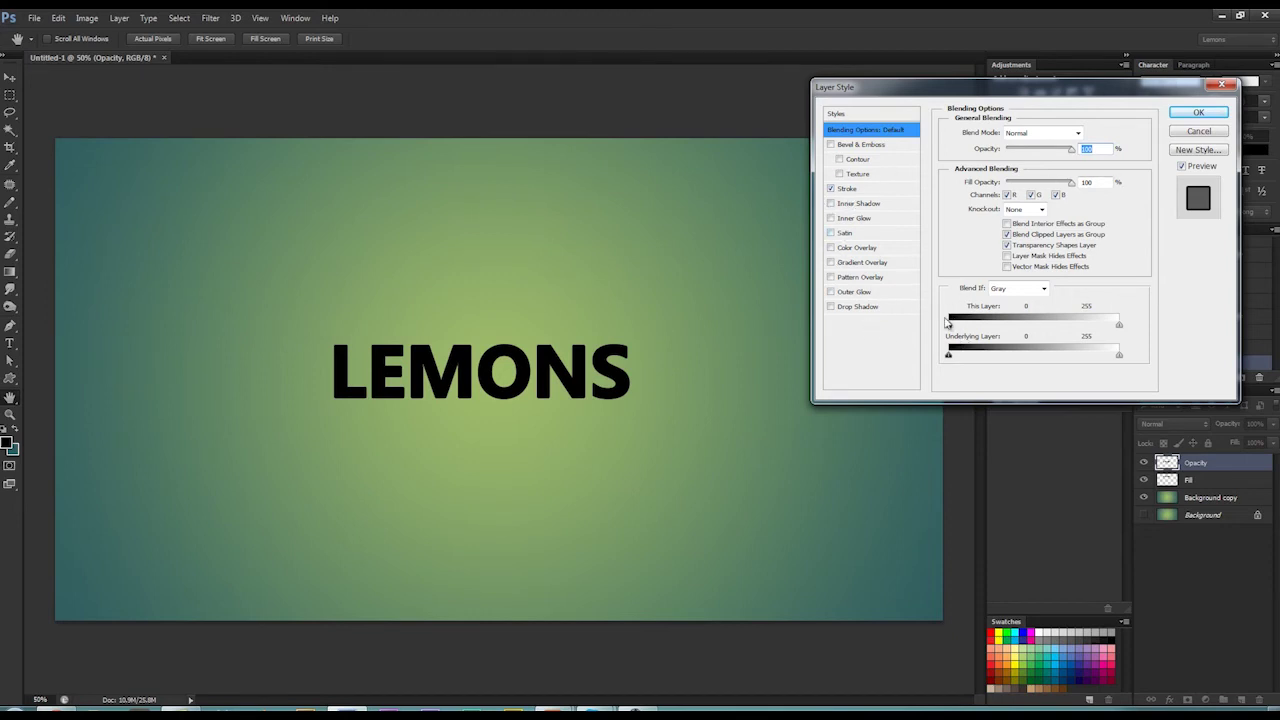
{"action": "left_click", "coordinate": [848, 189]}
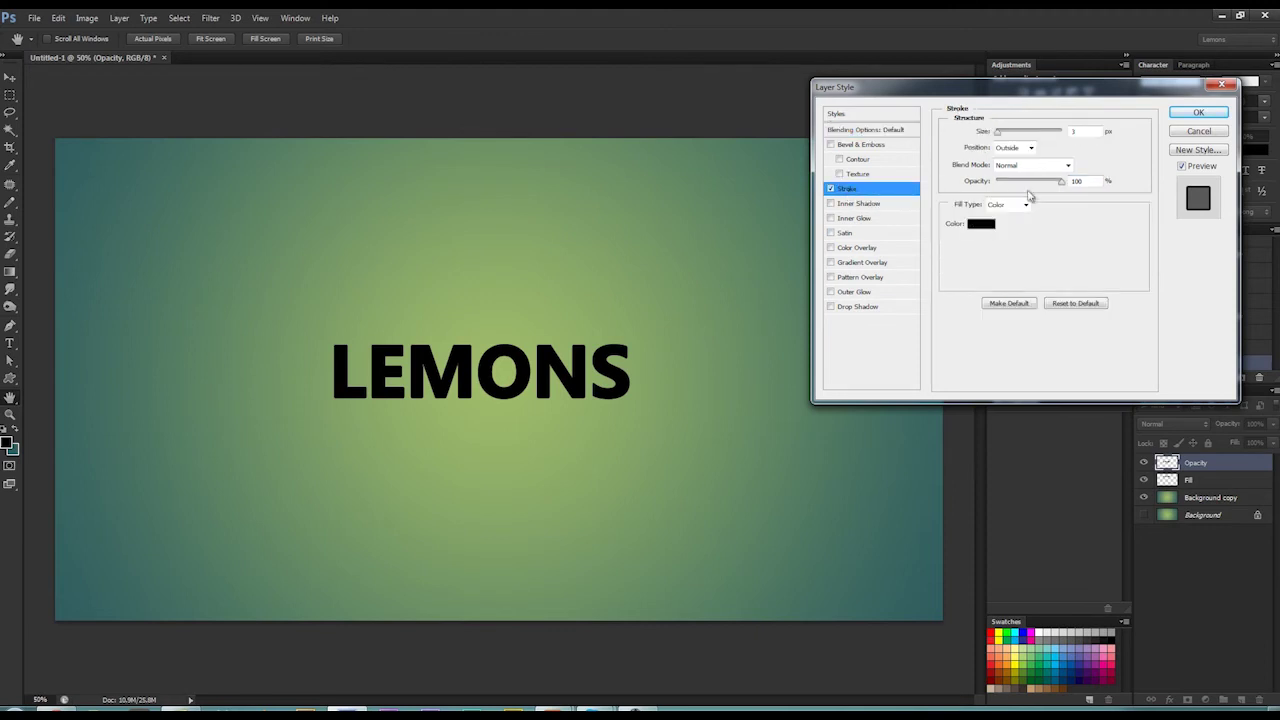
{"action": "left_click", "coordinate": [980, 224]}
{"action": "left_click_drag", "start_coordinate": [767, 239], "coordinate": [833, 134]}
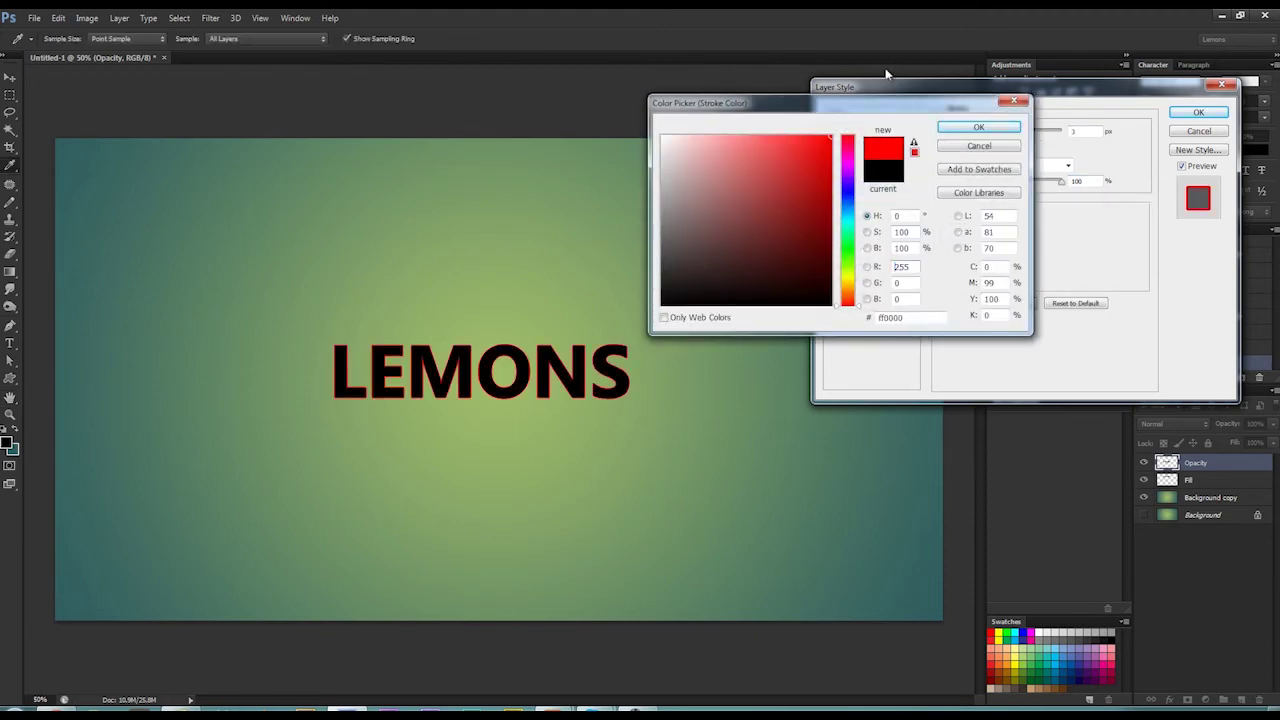
{"action": "key", "text": "Return"}
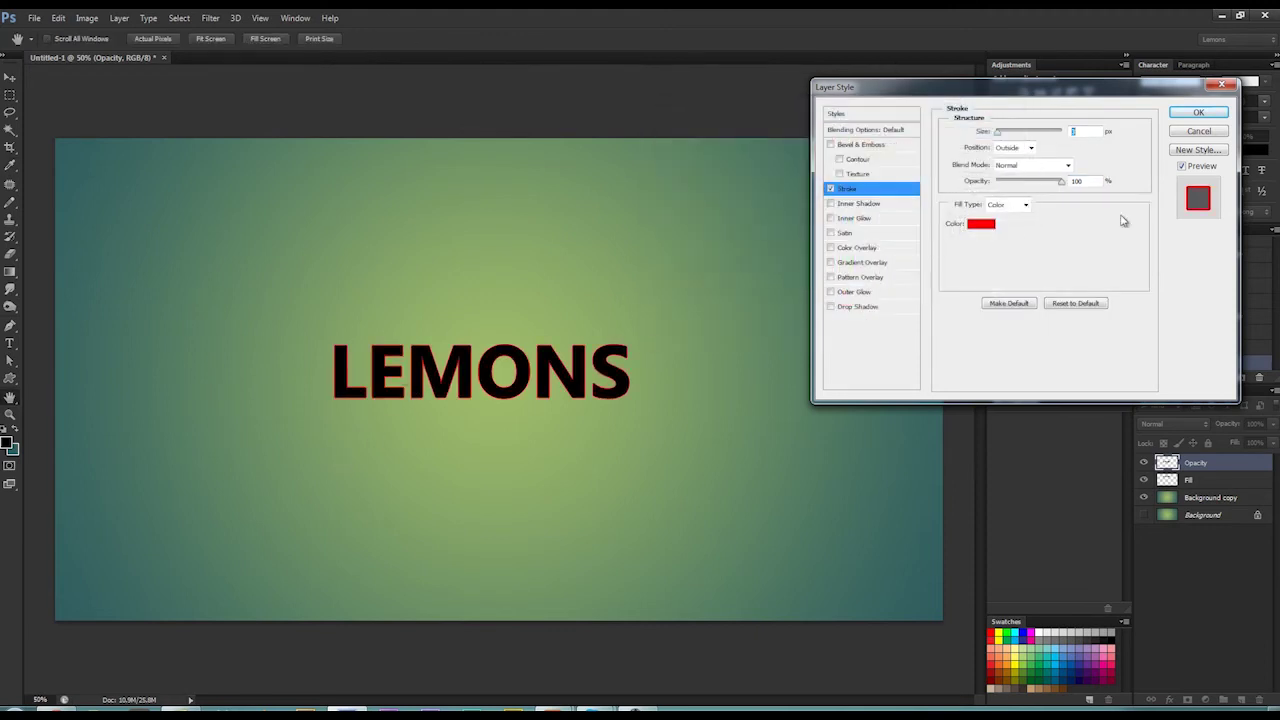
{"action": "left_click", "coordinate": [1195, 114]}
Step: Vary the opacity of the stroked Opacity layer and return it to 100%
{"action": "left_click", "coordinate": [1273, 423]}
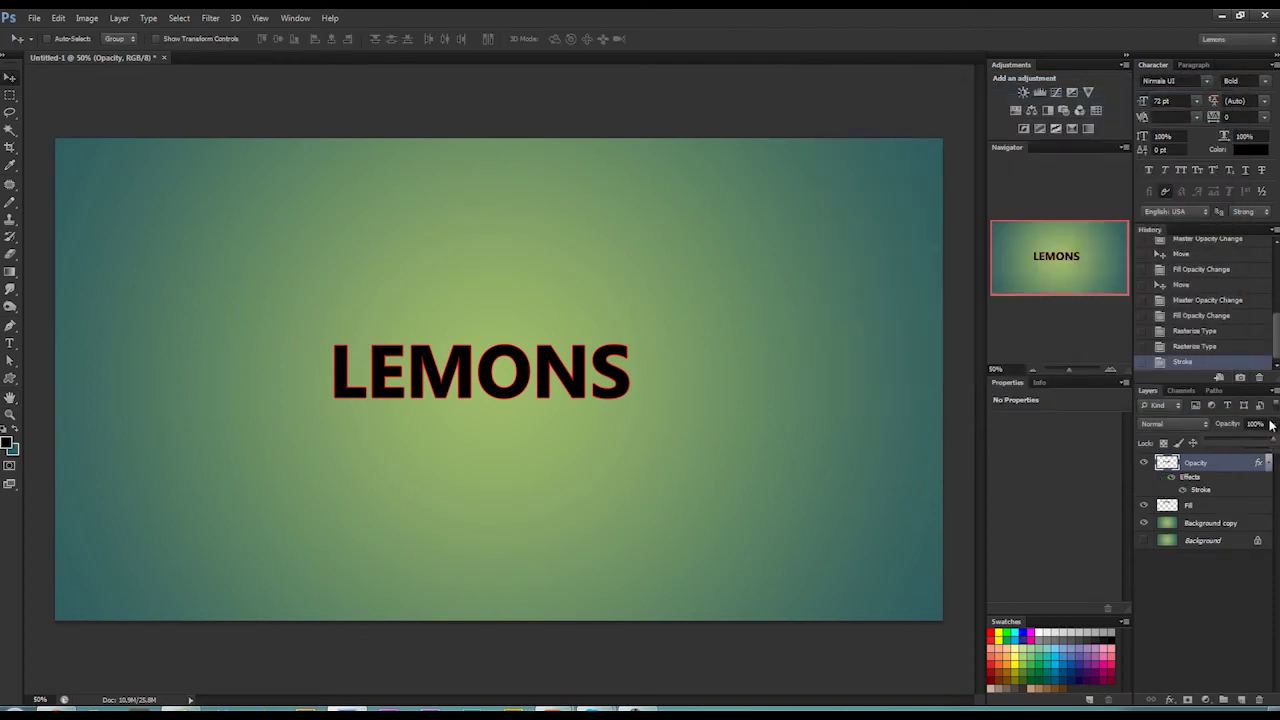
{"action": "mouse_move", "coordinate": [1269, 443]}
{"action": "left_mouse_down"}
{"action": "mouse_move", "coordinate": [1195, 442]}
{"action": "mouse_move", "coordinate": [1276, 442]}
{"action": "left_mouse_up"}
Step: Try a Stroke effect on the Fill layer and switch it back off
{"action": "left_click", "coordinate": [1175, 510]}
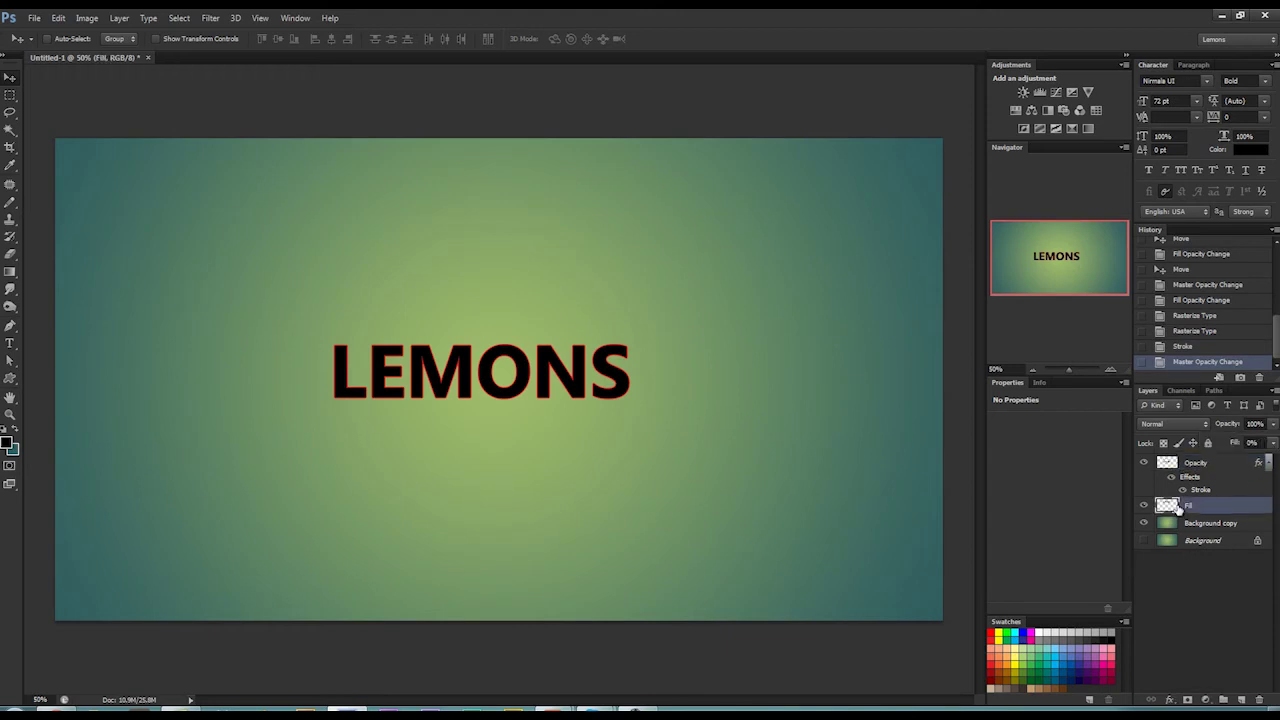
{"action": "type", "text": "Fill"}
{"action": "double_click", "coordinate": [1167, 507]}
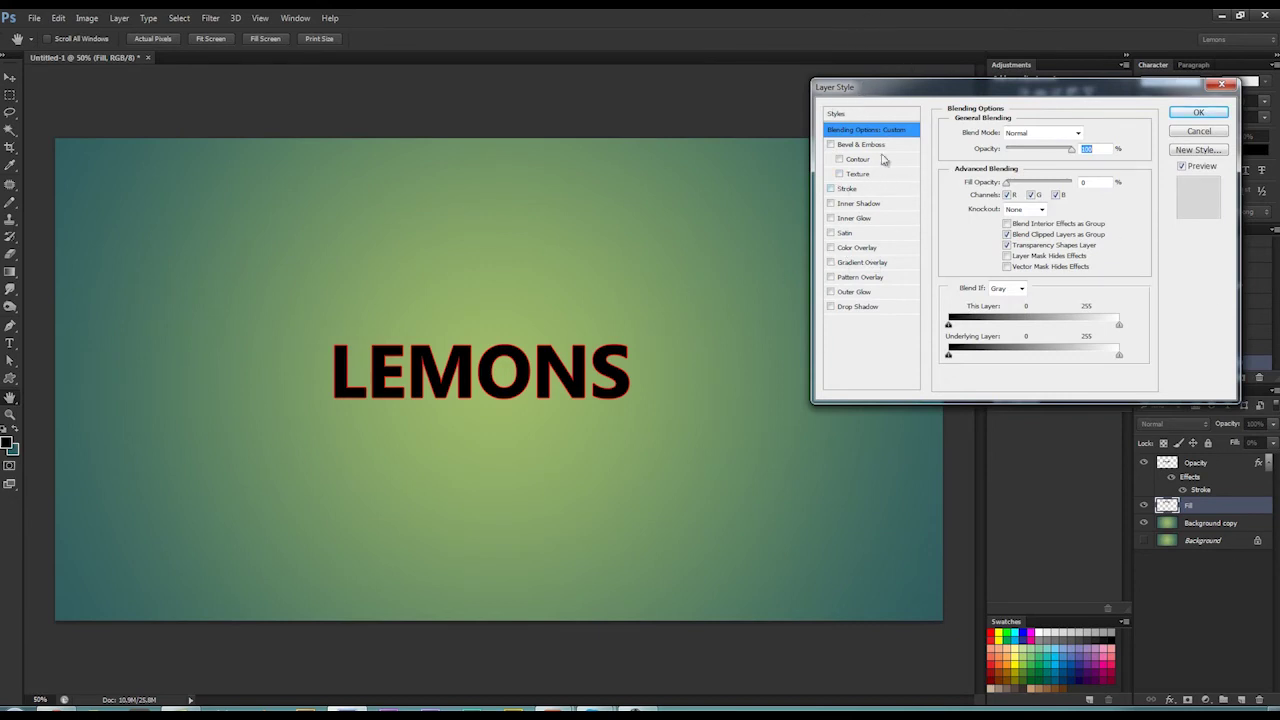
{"action": "left_click", "coordinate": [830, 189]}
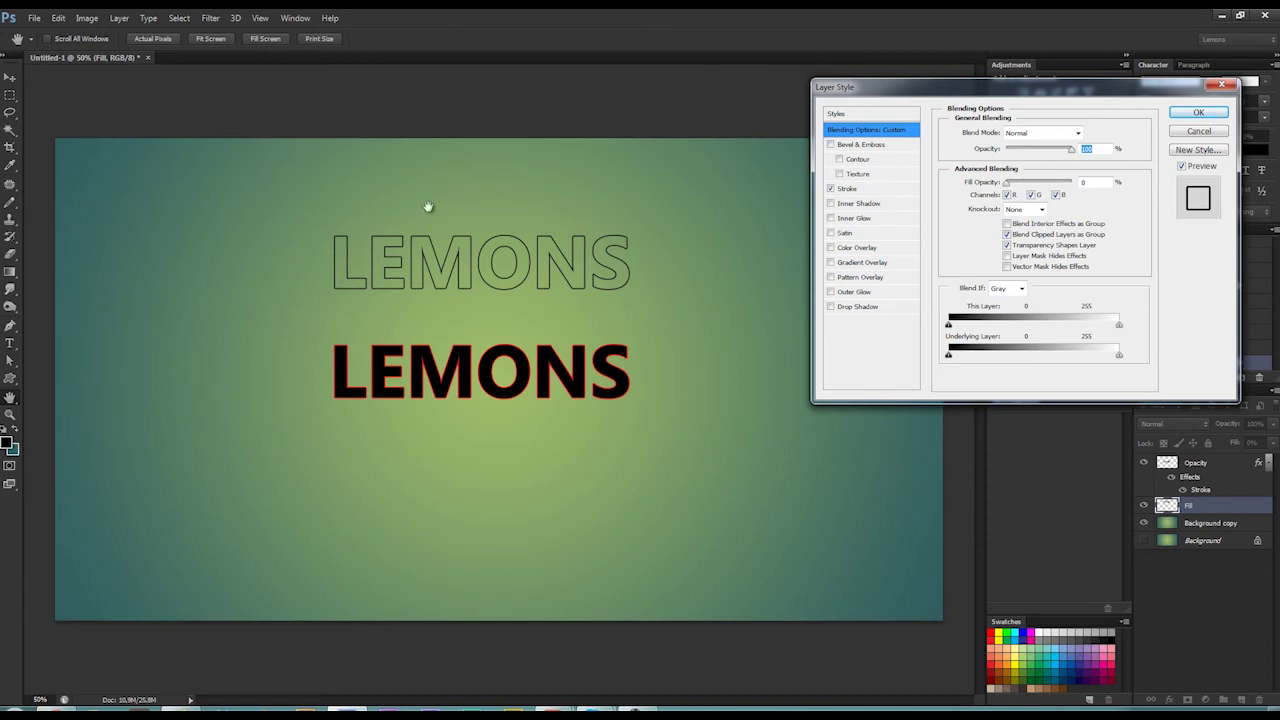
{"action": "left_click", "coordinate": [830, 189]}
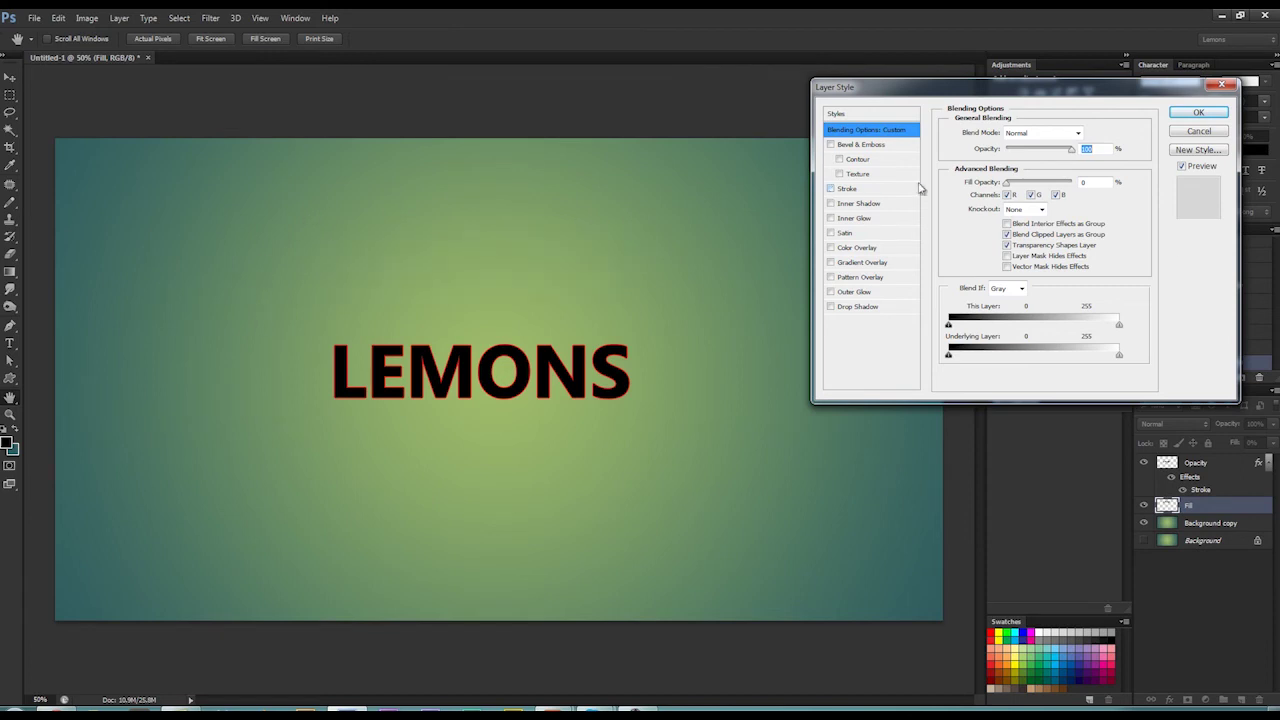
{"action": "left_click", "coordinate": [1196, 112]}
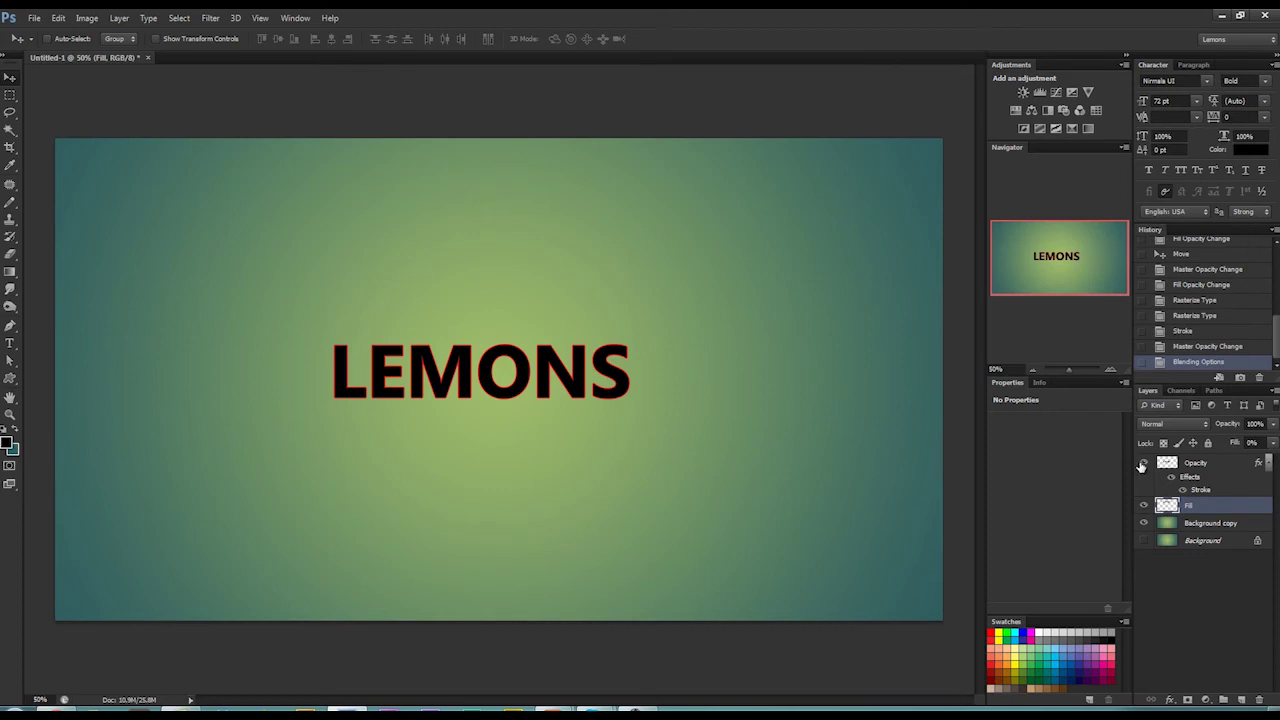
Step: Hide the Opacity layer and add a Bevel & Emboss effect to the Fill layer with 225% depth and 0 px size
{"action": "left_click", "coordinate": [1144, 462]}
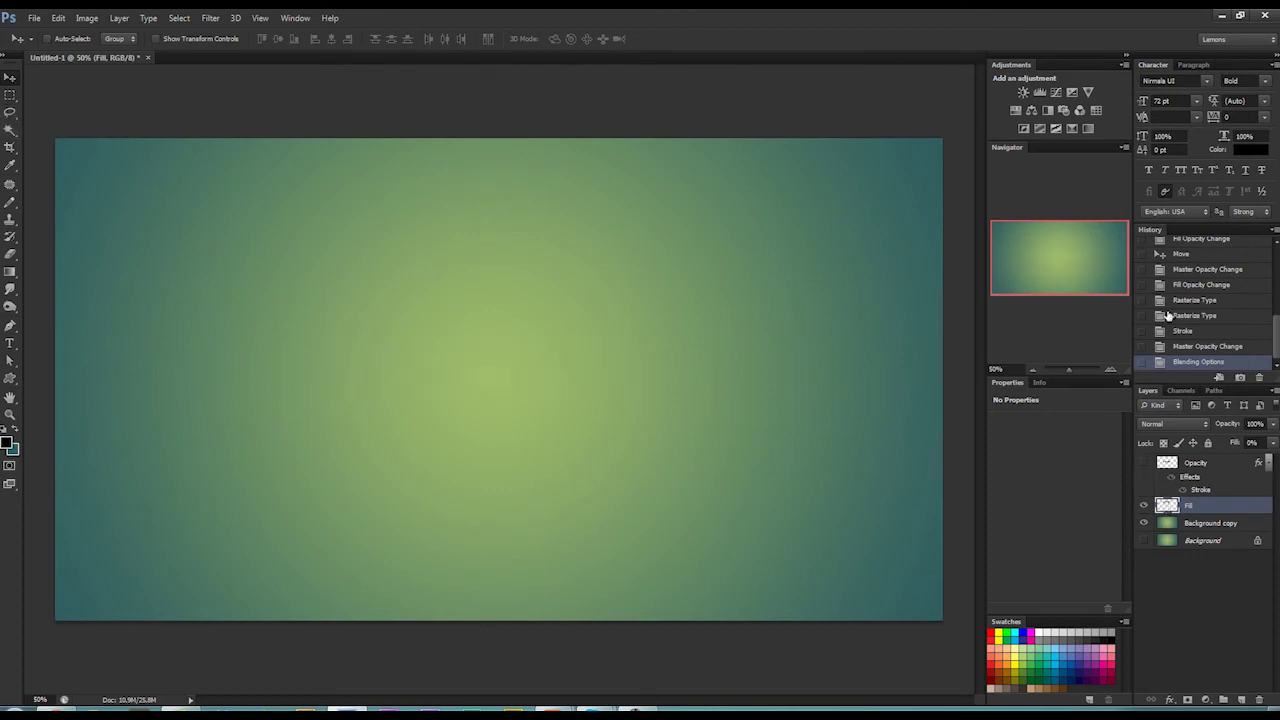
{"action": "double_click", "coordinate": [1167, 505]}
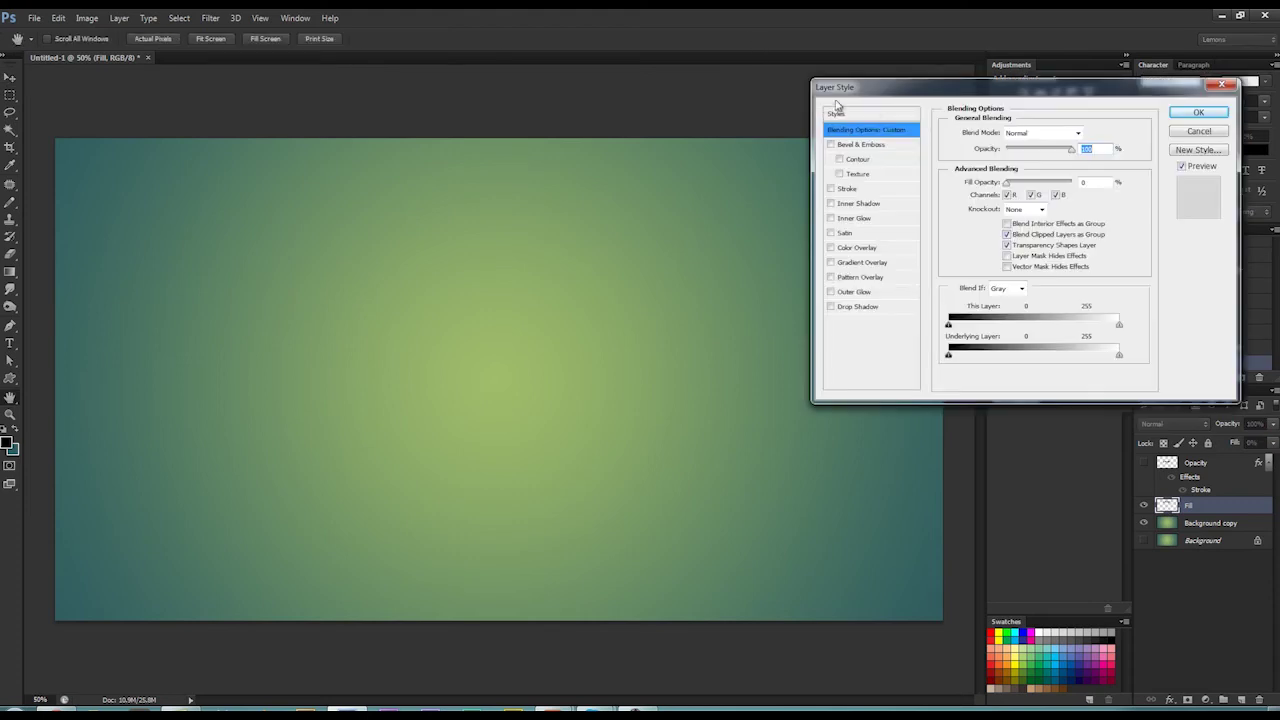
{"action": "left_click", "coordinate": [831, 145]}
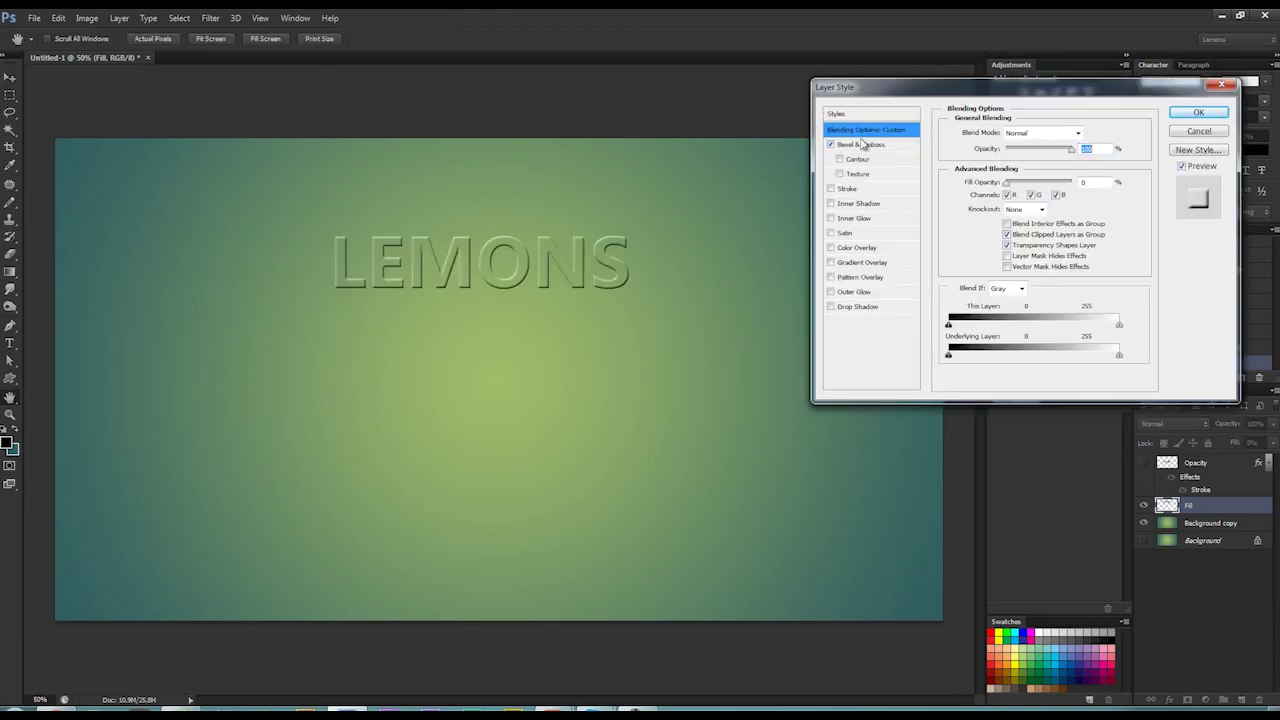
{"action": "left_click", "coordinate": [862, 145]}
{"action": "left_click", "coordinate": [1058, 133]}
{"action": "left_click", "coordinate": [1057, 158]}
{"action": "left_click_drag", "start_coordinate": [1012, 167], "coordinate": [1003, 202]}
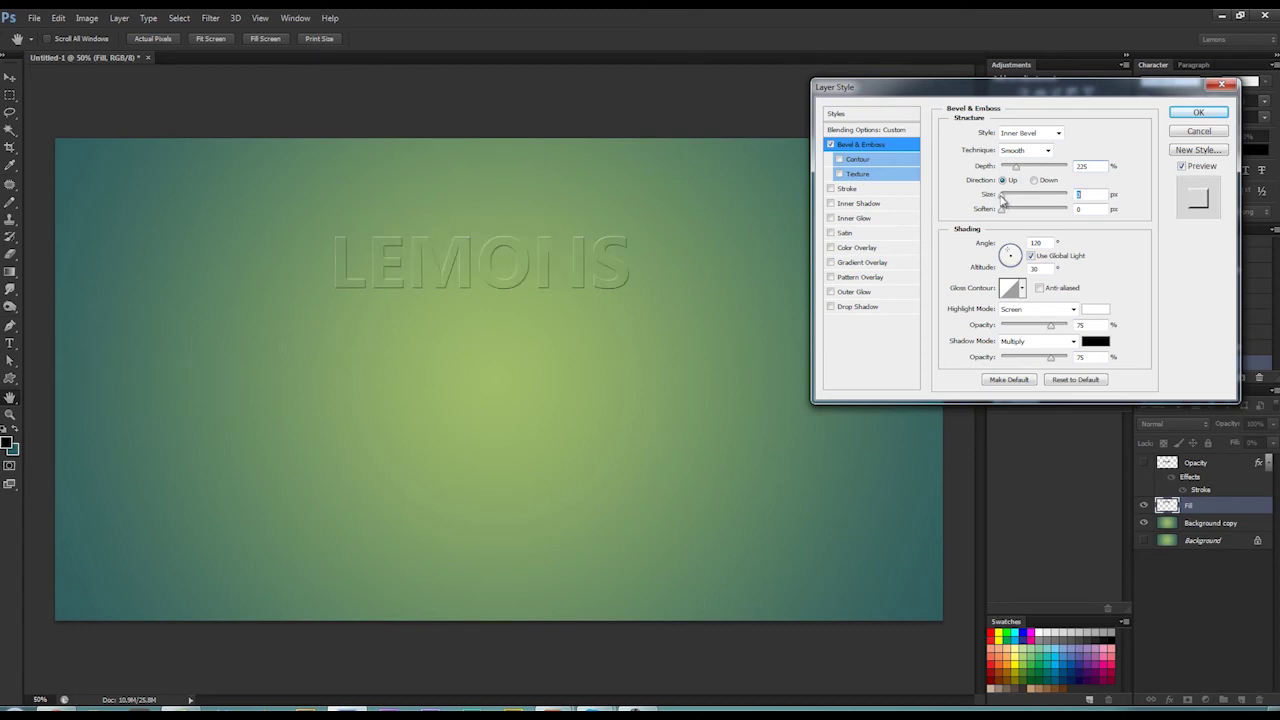
Step: Try the Emboss style on the Fill layer's bevel and settle on Outer Bevel
{"action": "left_click", "coordinate": [1030, 133]}
{"action": "left_click", "coordinate": [1030, 160]}
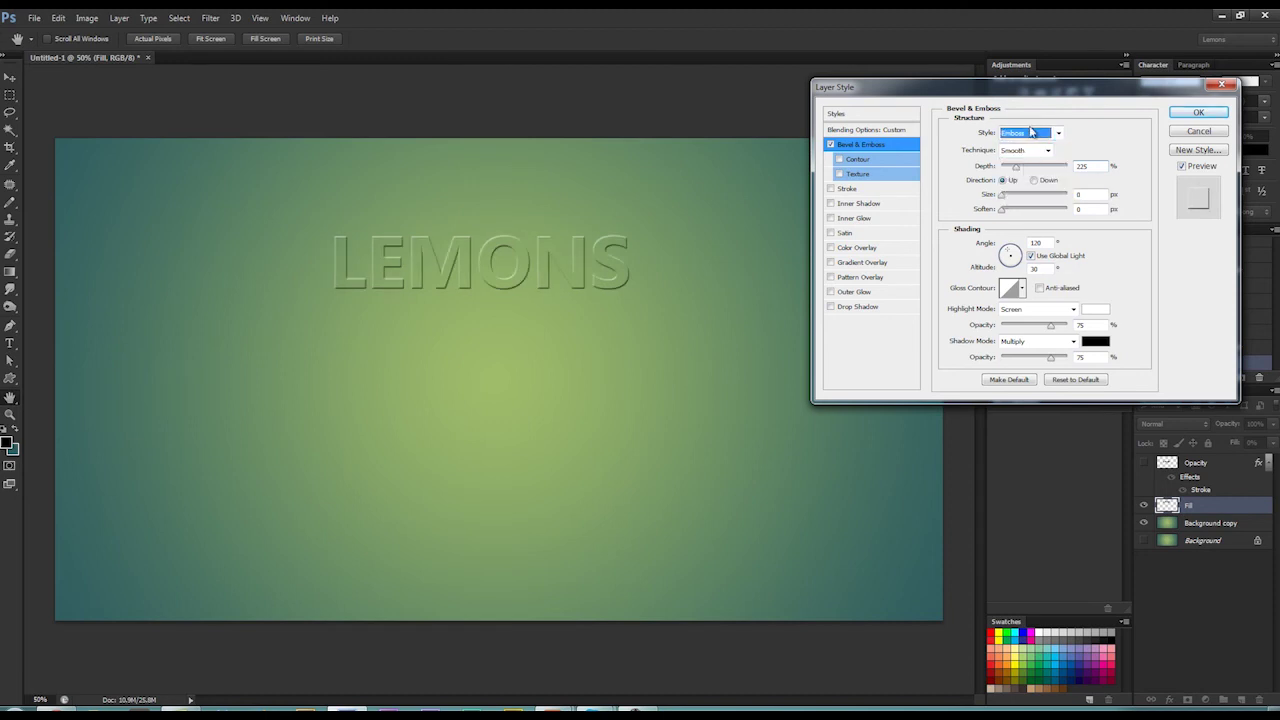
{"action": "left_click", "coordinate": [1031, 131]}
{"action": "left_click", "coordinate": [1027, 132]}
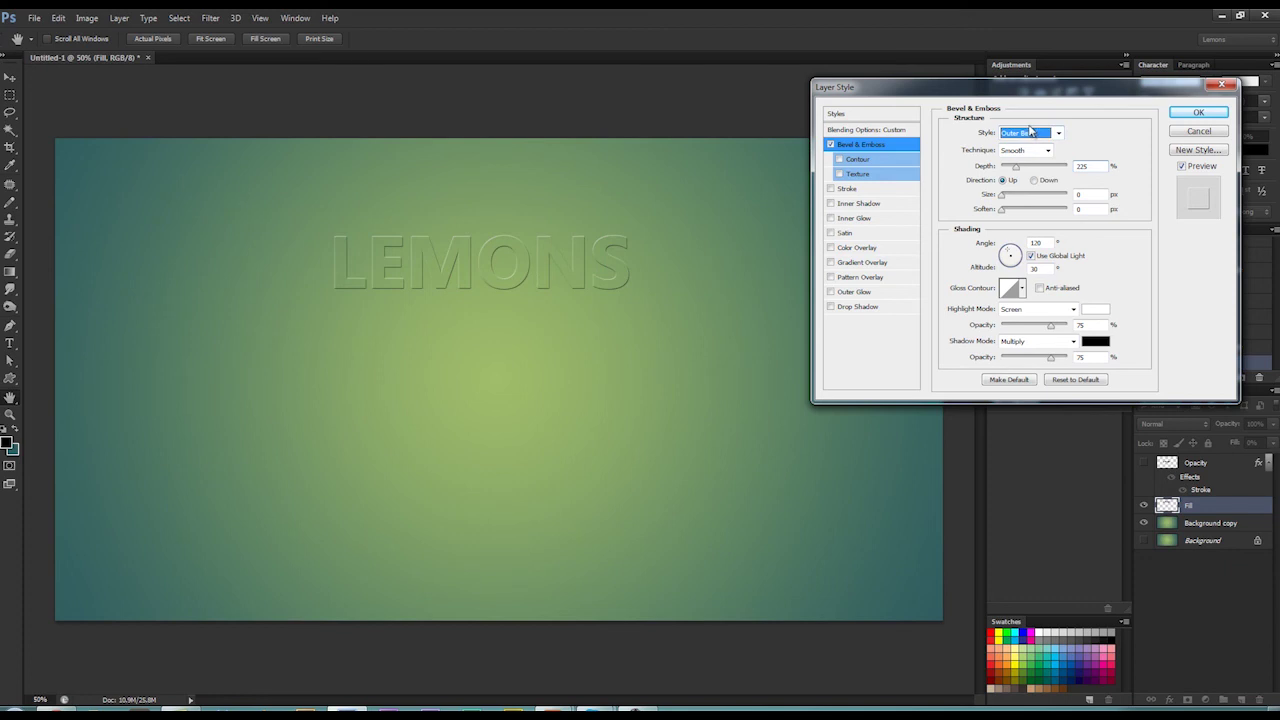
Step: Add an Inner Glow effect to the Fill layer with a size of 59 px and about 19% opacity
{"action": "left_click", "coordinate": [858, 219]}
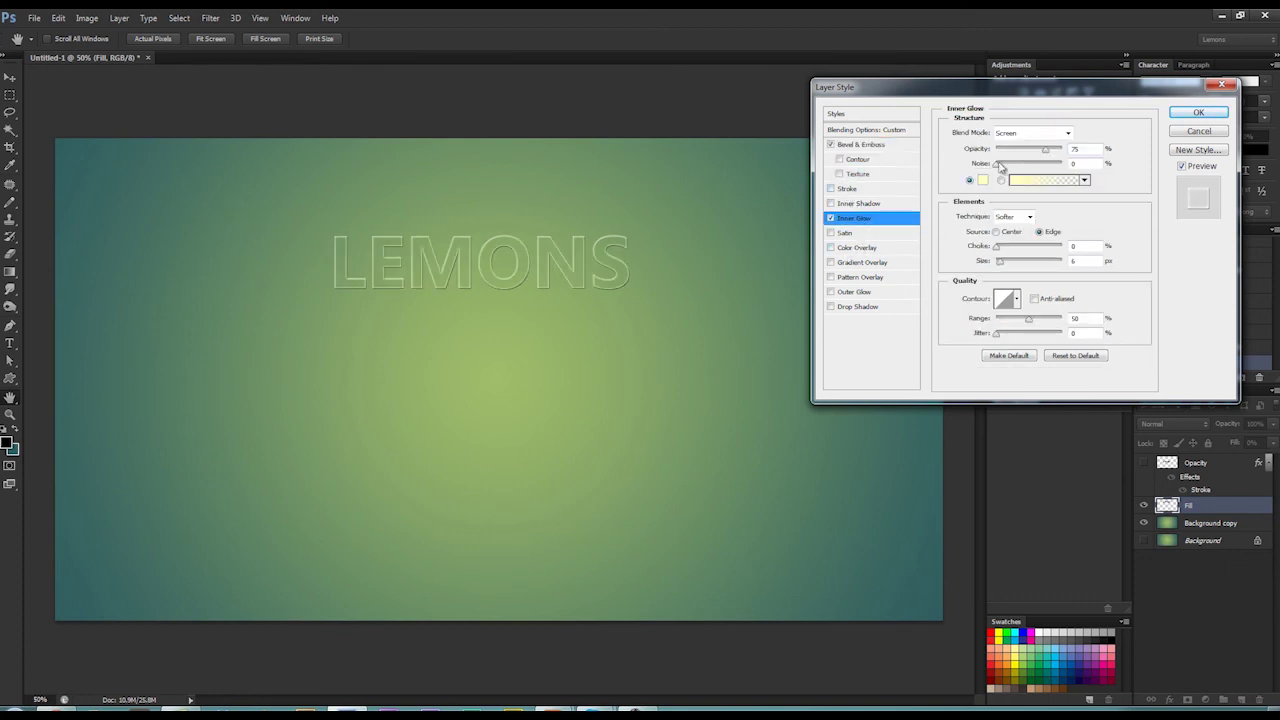
{"action": "mouse_move", "coordinate": [1002, 259]}
{"action": "left_mouse_down"}
{"action": "mouse_move", "coordinate": [1028, 262]}
{"action": "mouse_move", "coordinate": [1014, 261]}
{"action": "left_mouse_up"}
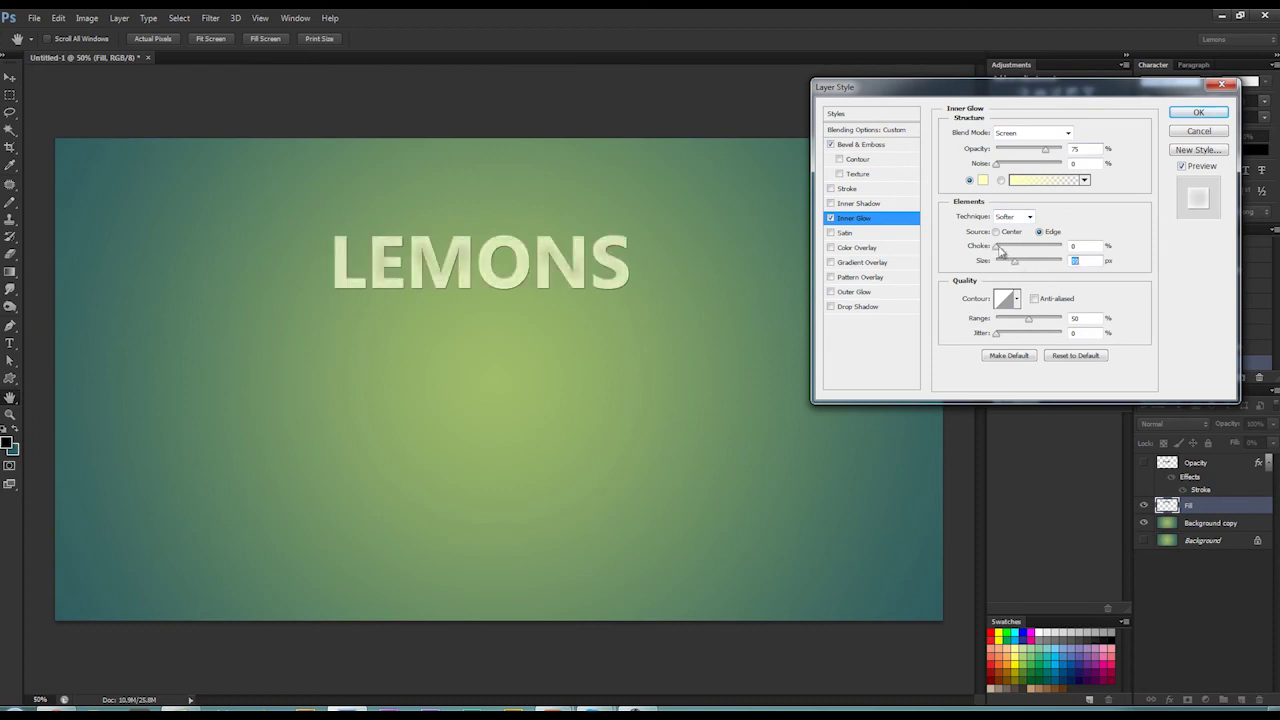
{"action": "left_click_drag", "start_coordinate": [1043, 152], "coordinate": [1014, 155]}
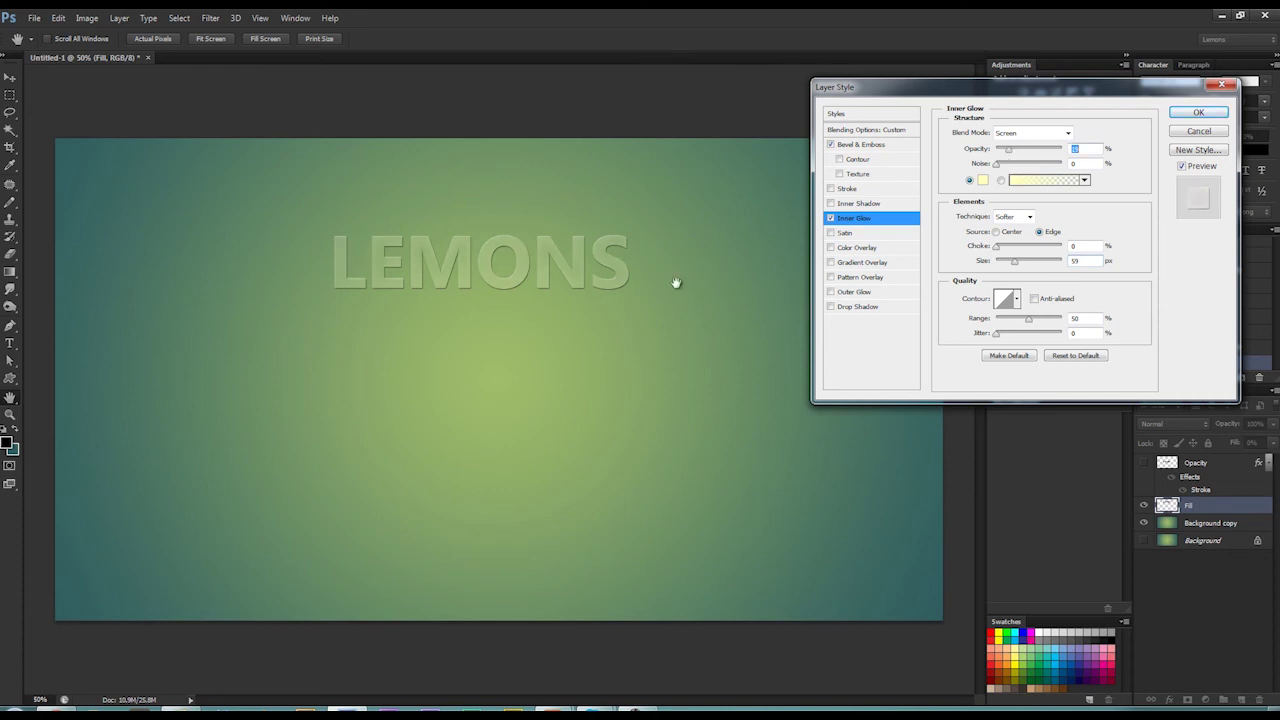
Step: Add a Satin effect to the Fill layer and set its color to white
{"action": "left_click", "coordinate": [830, 233]}
{"action": "left_click", "coordinate": [850, 233]}
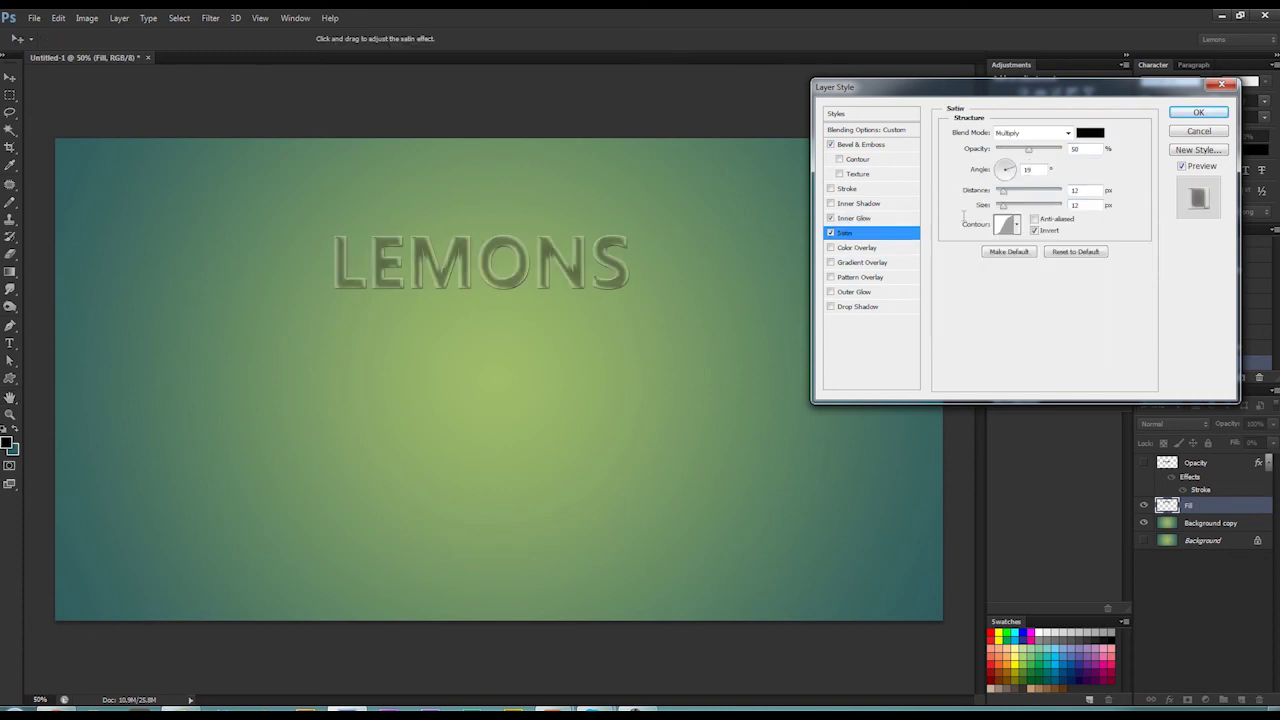
{"action": "left_click", "coordinate": [1090, 133]}
{"action": "left_click", "coordinate": [672, 140]}
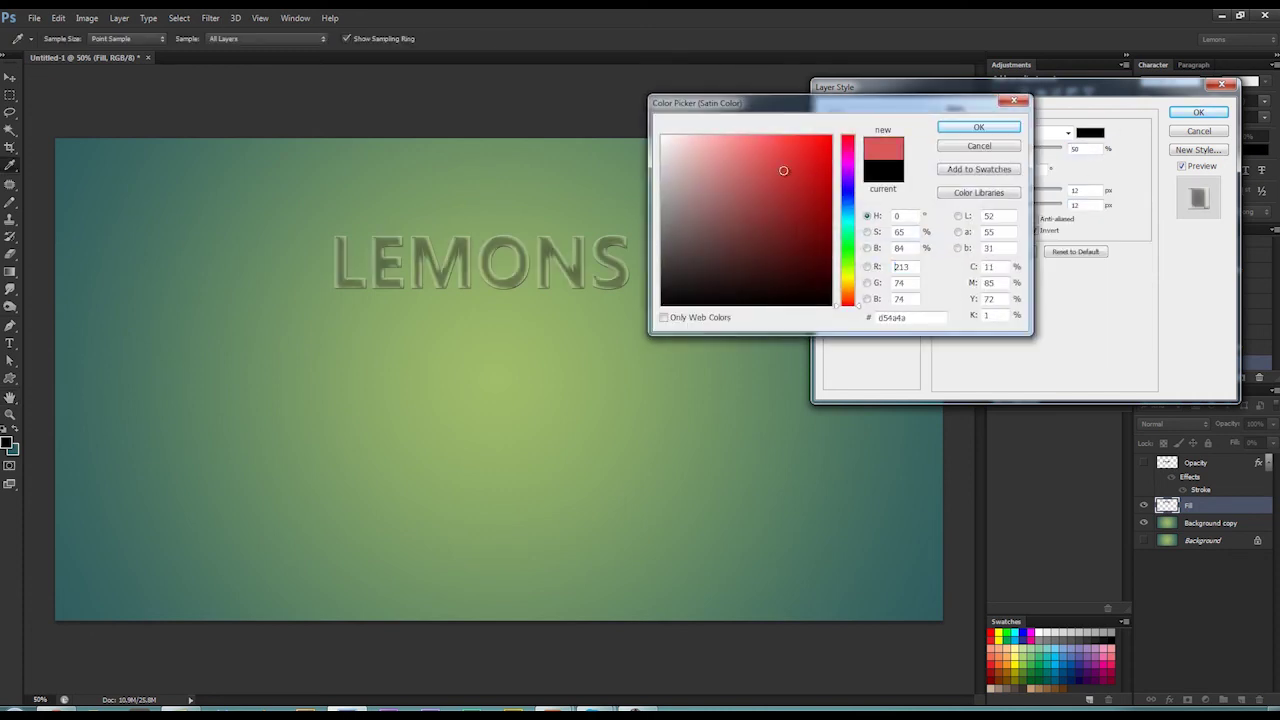
{"action": "left_click", "coordinate": [978, 128]}
Step: Set the Satin effect to Screen blend mode with 238 px distance, 95 px size and 38% opacity
{"action": "left_click", "coordinate": [1067, 135]}
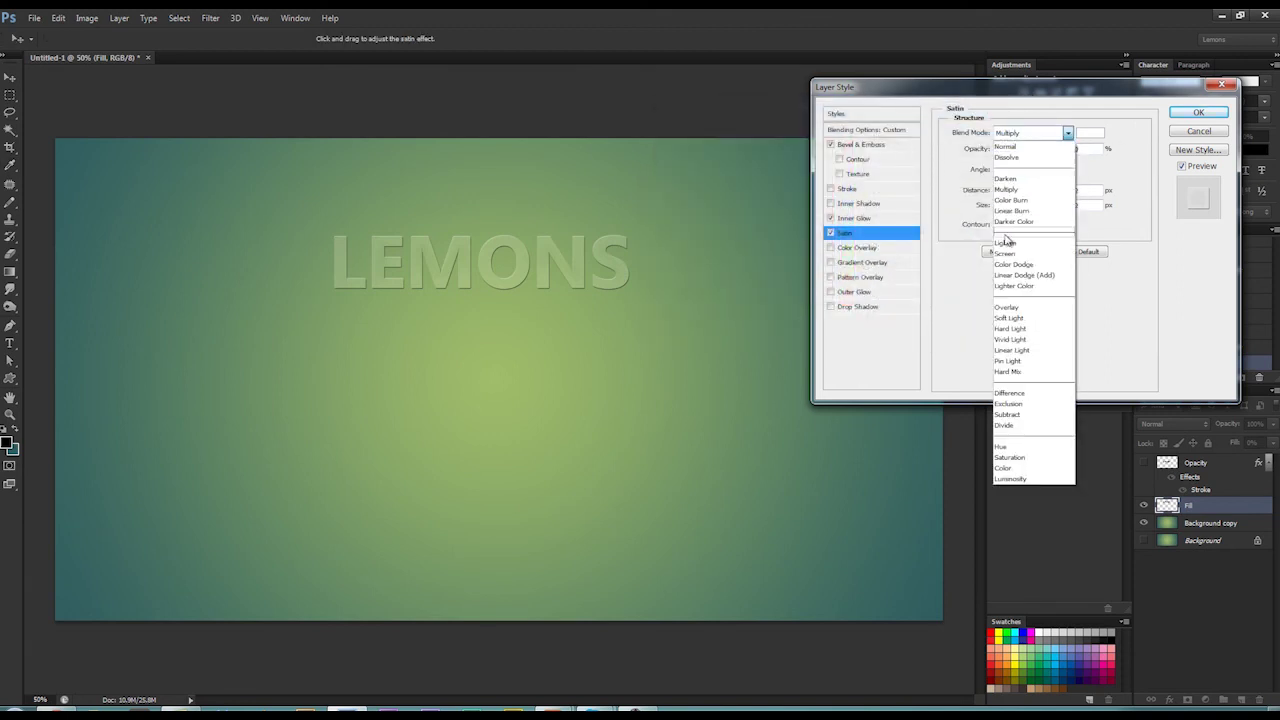
{"action": "left_click", "coordinate": [1020, 245]}
{"action": "left_click_drag", "start_coordinate": [1003, 205], "coordinate": [1062, 197]}
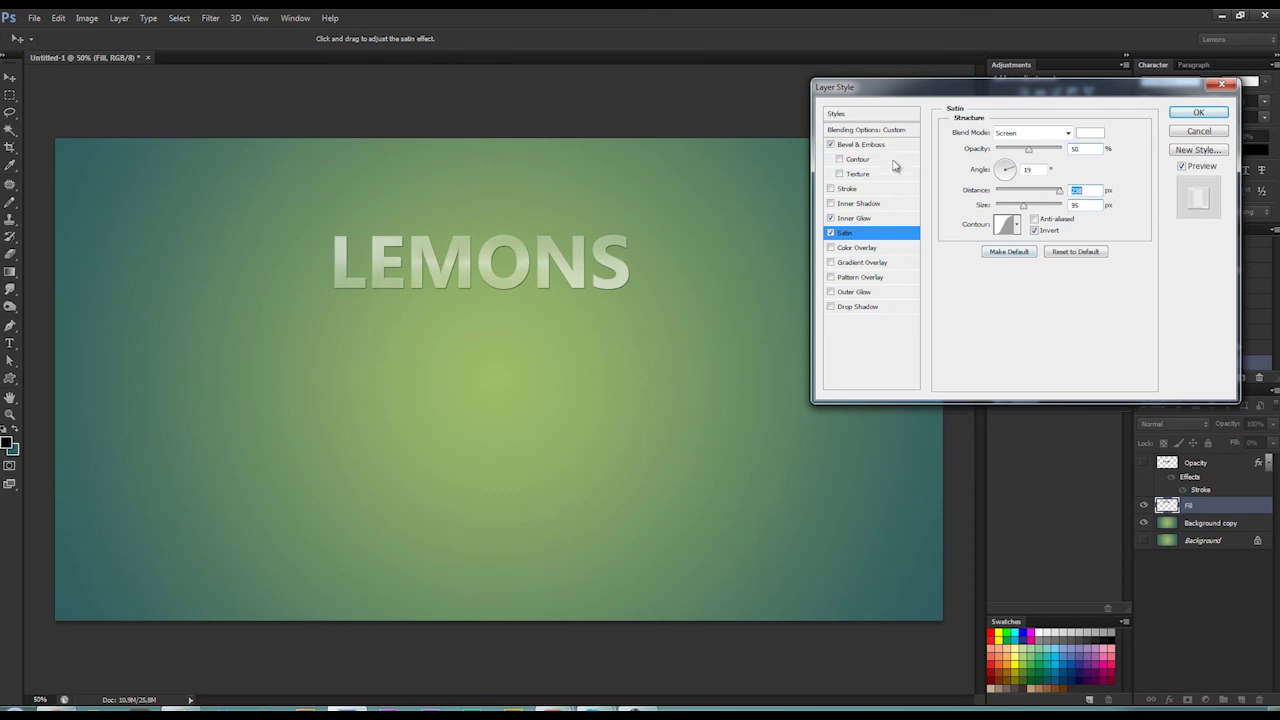
{"action": "left_click_drag", "start_coordinate": [1016, 151], "coordinate": [1020, 153]}
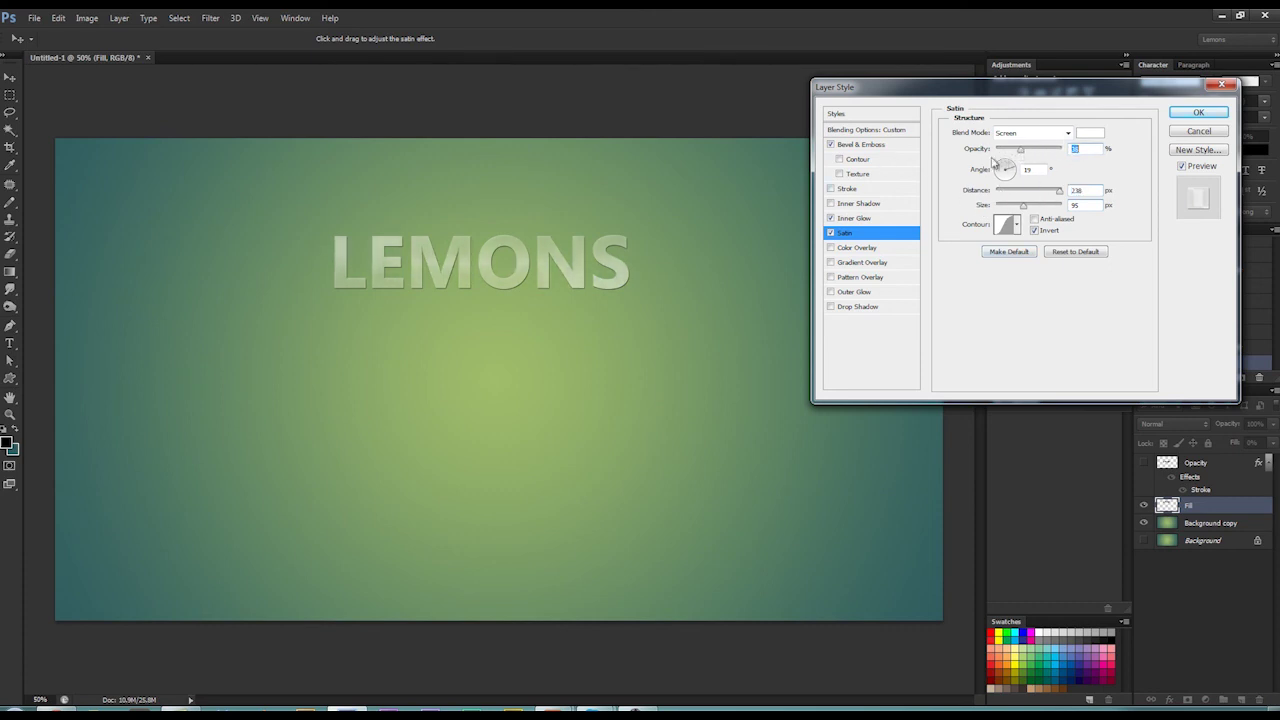
Step: Try the Color Overlay and Pattern Overlay effects on the Fill layer and switch both back off
{"action": "left_click", "coordinate": [832, 249]}
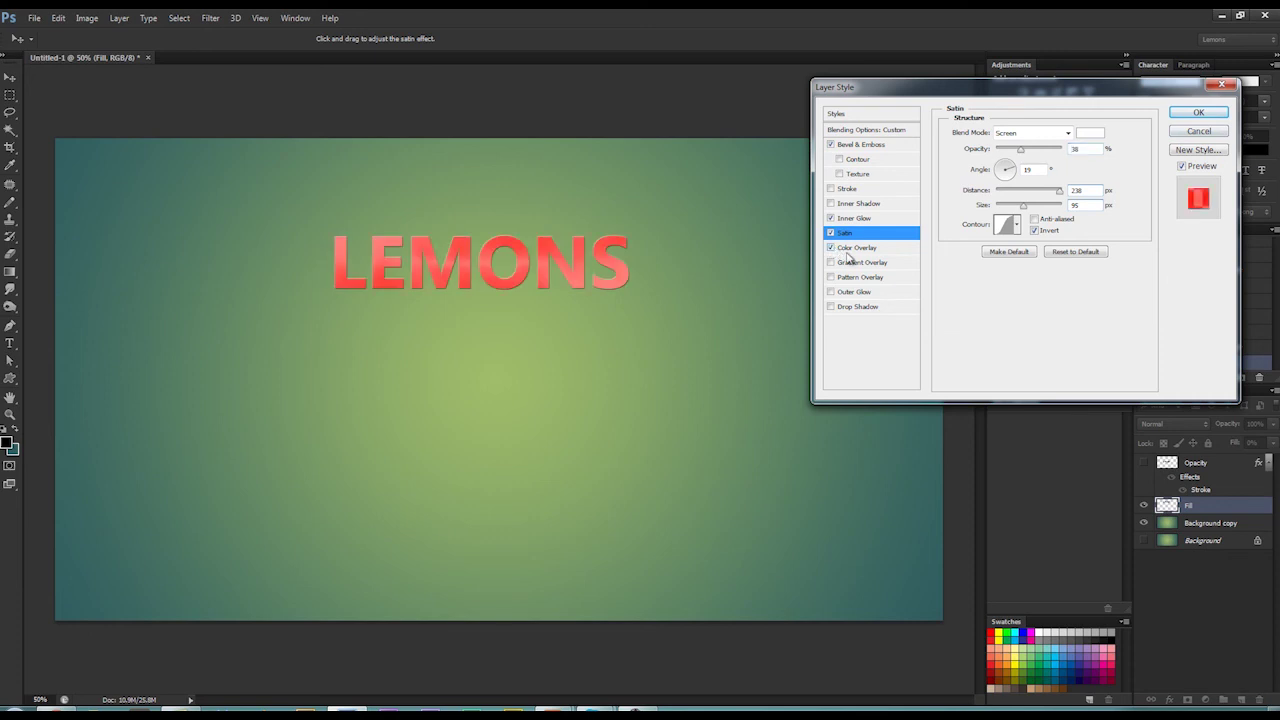
{"action": "left_click", "coordinate": [832, 250]}
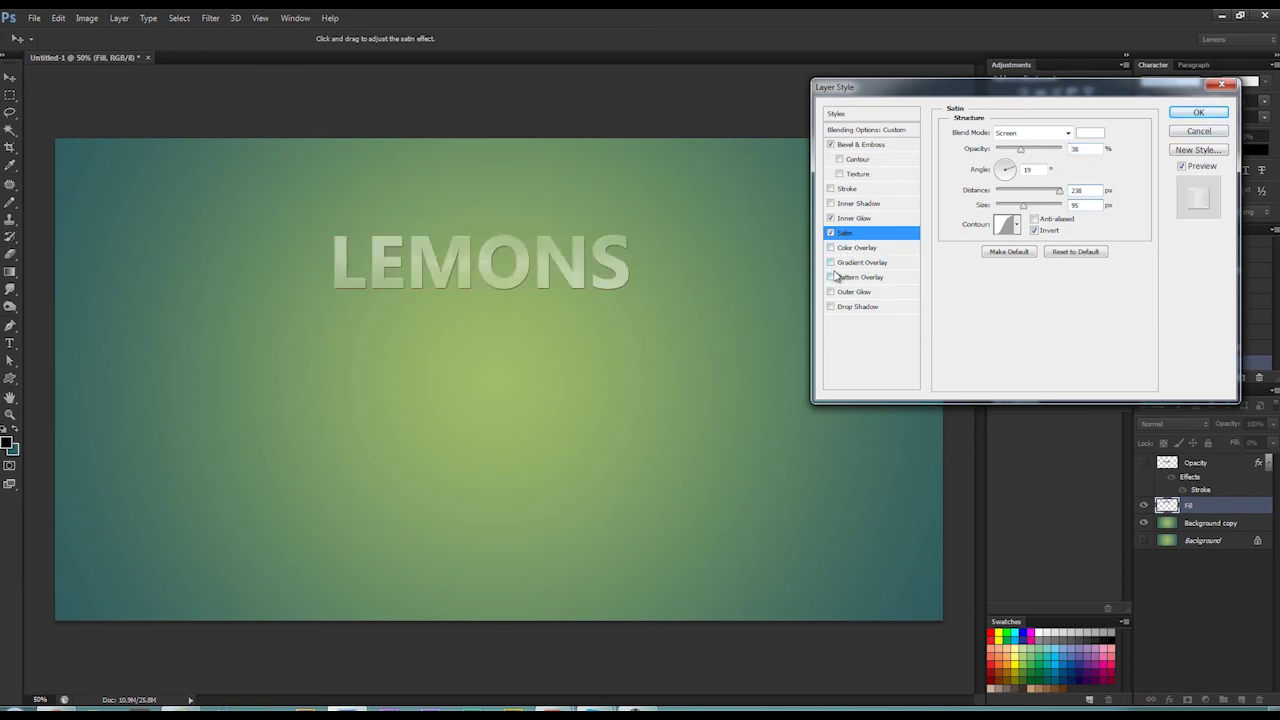
{"action": "left_click", "coordinate": [831, 277]}
{"action": "left_click", "coordinate": [856, 278]}
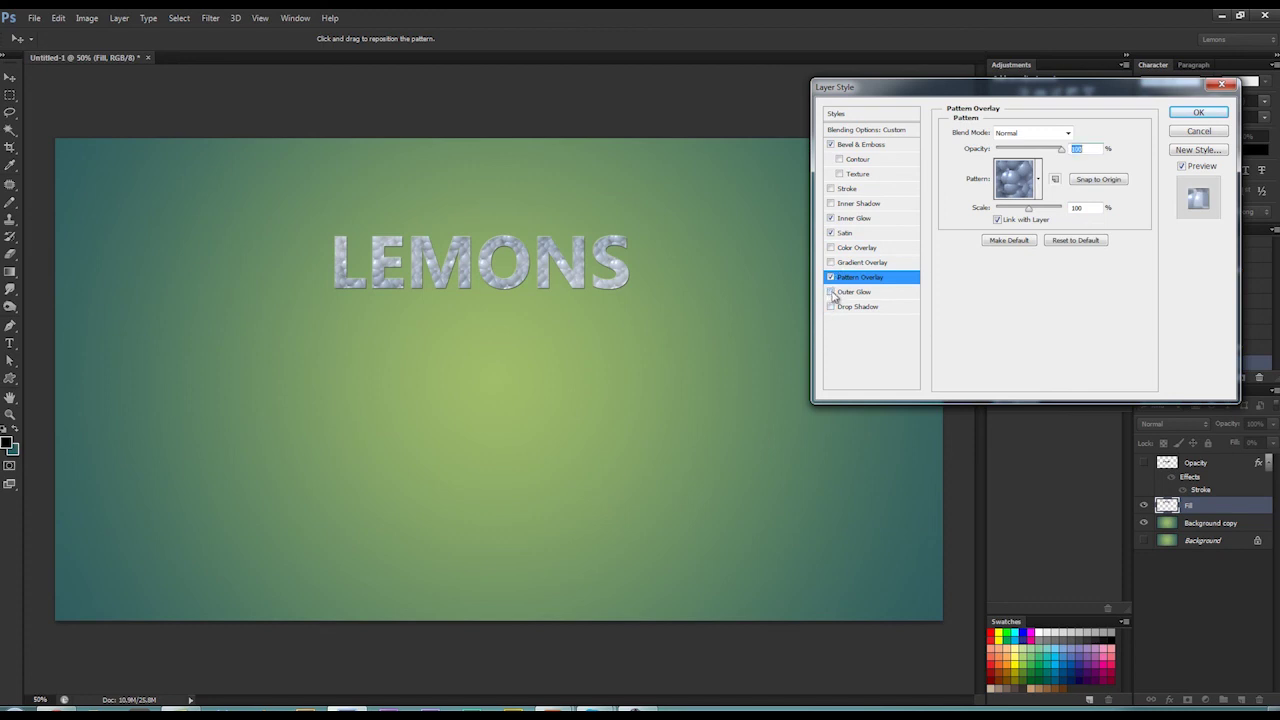
{"action": "left_click", "coordinate": [831, 277]}
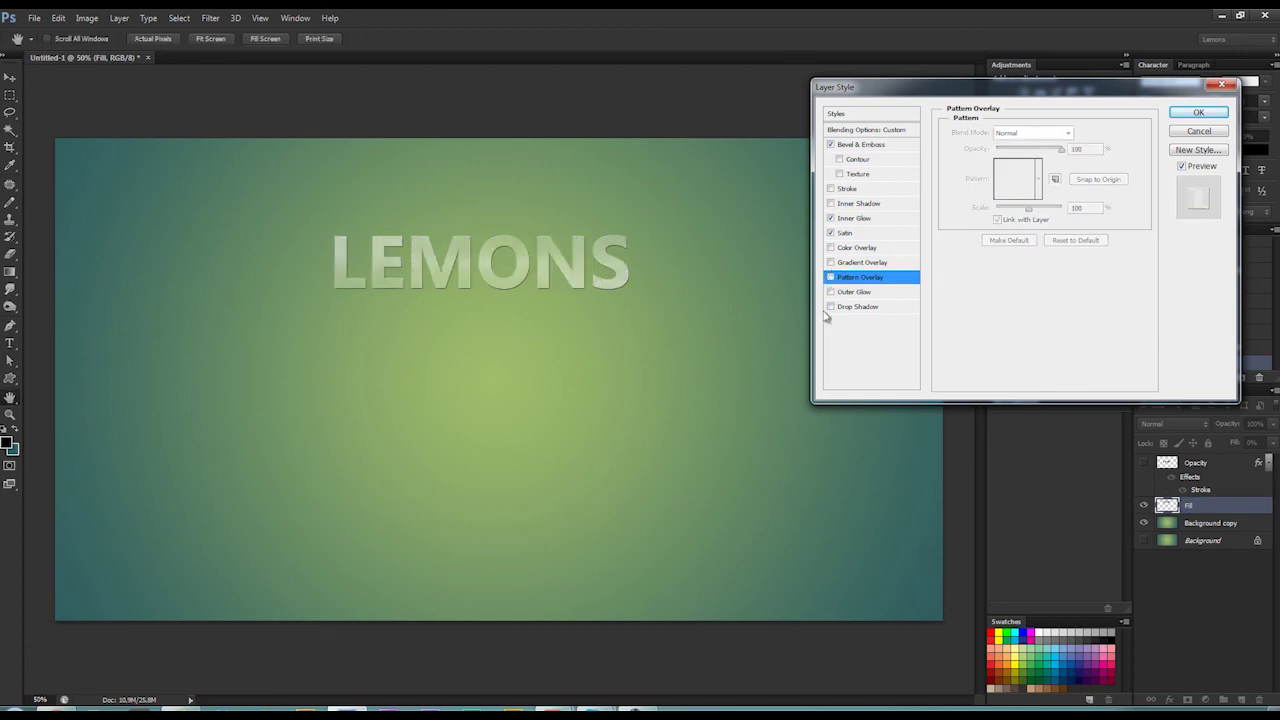
Step: Apply the layer style and move the Fill layer's LEMONS text down closer to the canvas center
{"action": "left_click", "coordinate": [1198, 112]}
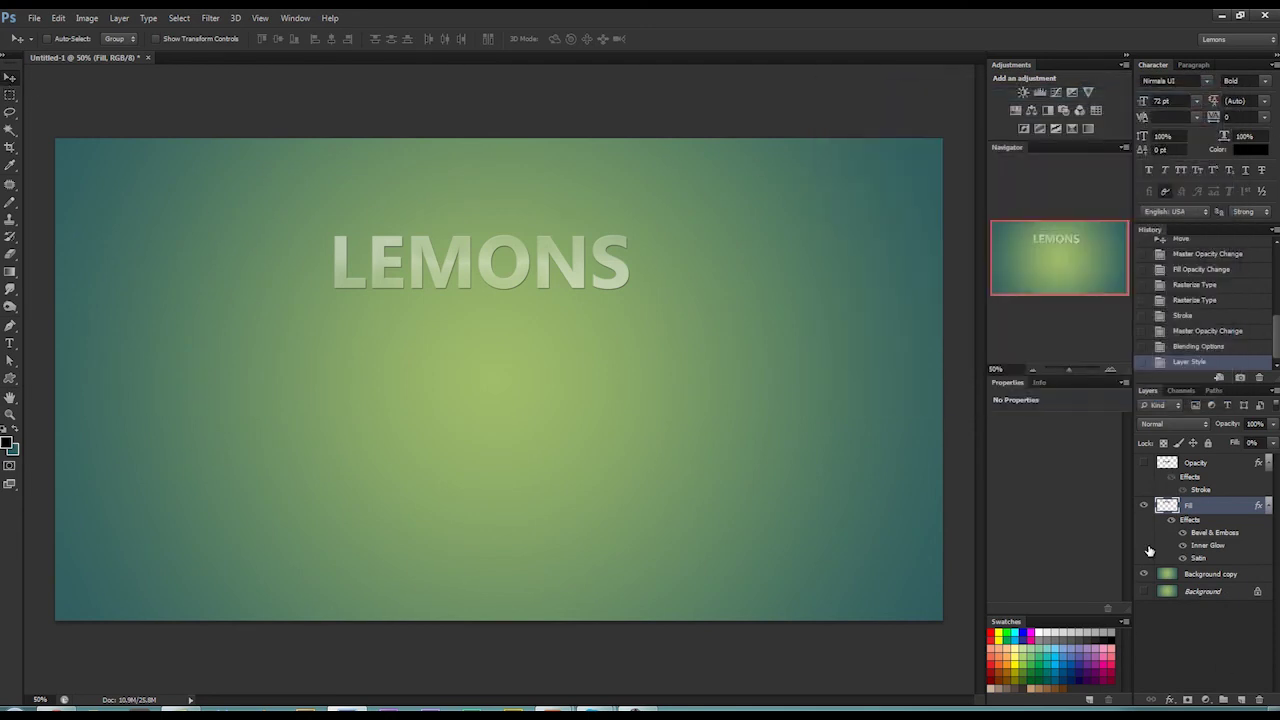
{"action": "left_click_drag", "start_coordinate": [466, 277], "coordinate": [496, 338]}
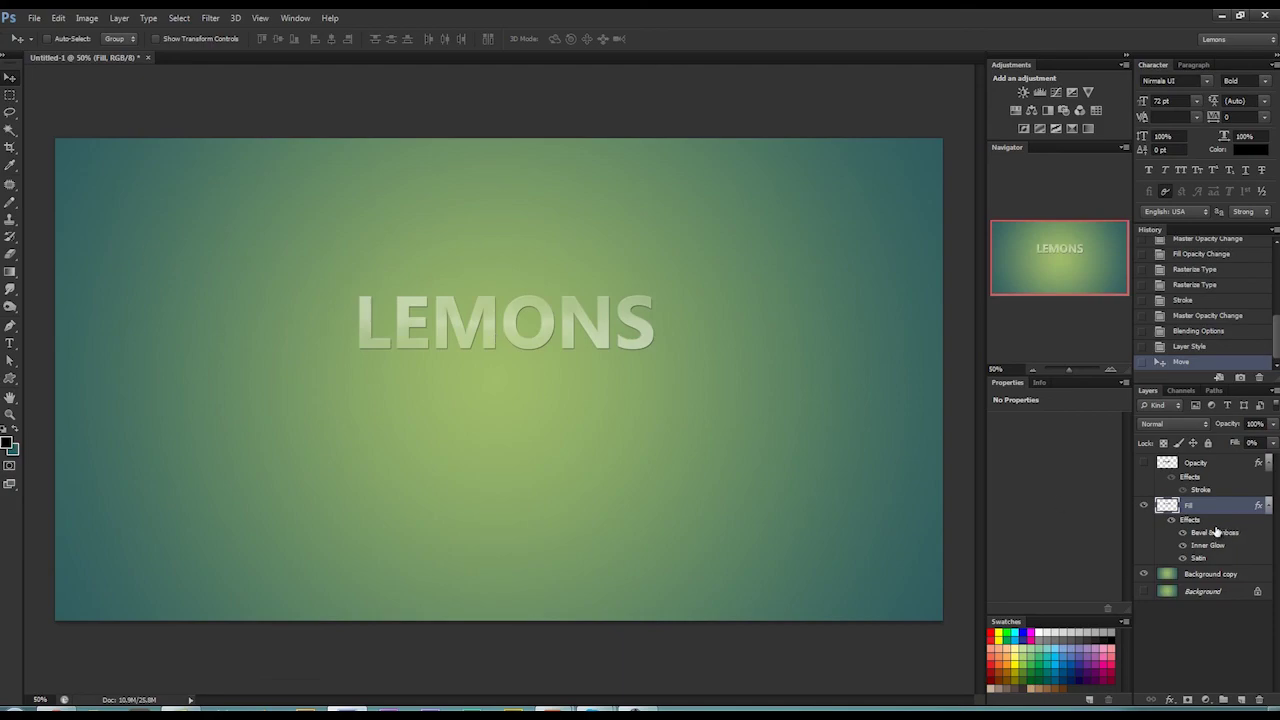